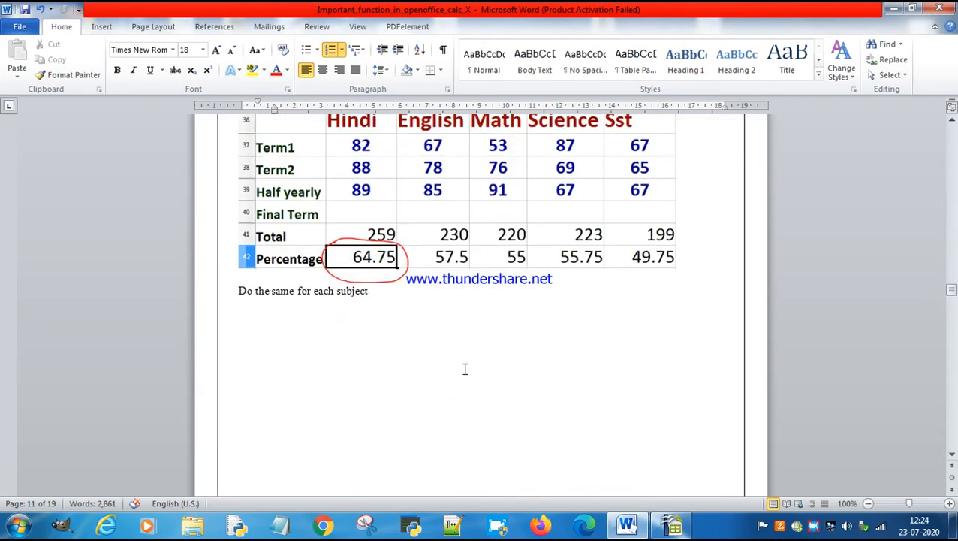
- Review the Goal Seek notes in the Word document, from the student marks example through to the simple interest calculator table
scroll(465, 368, up, 20)
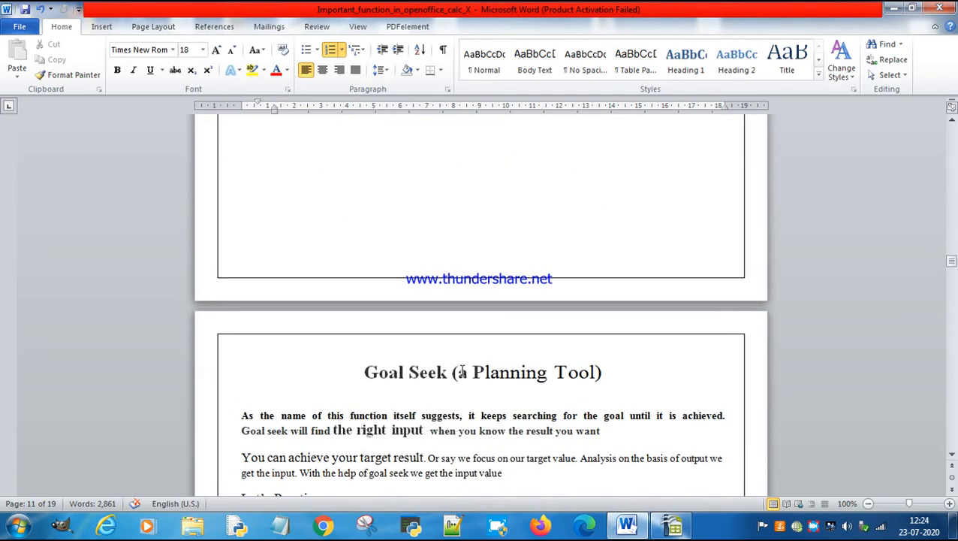
scroll(462, 372, down, 3)
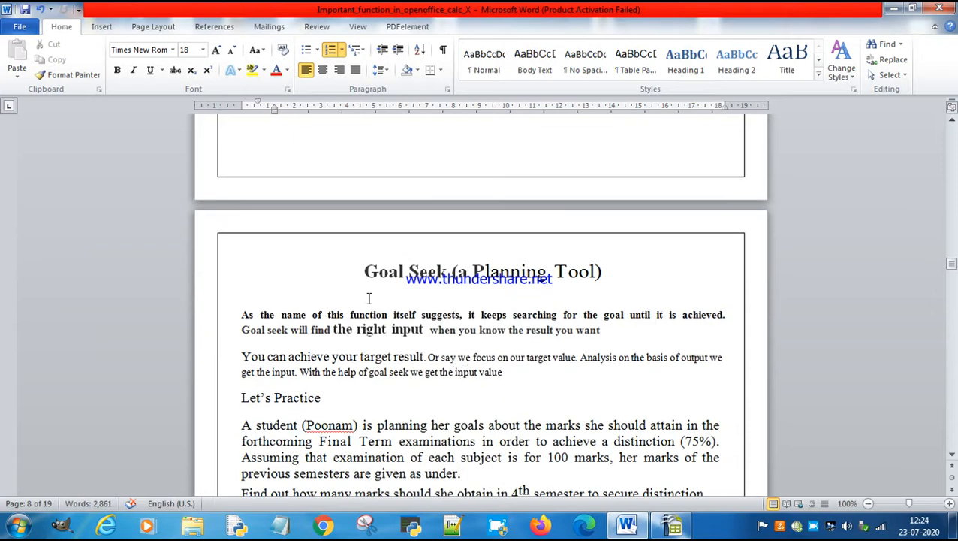
scroll(369, 299, up, 2)
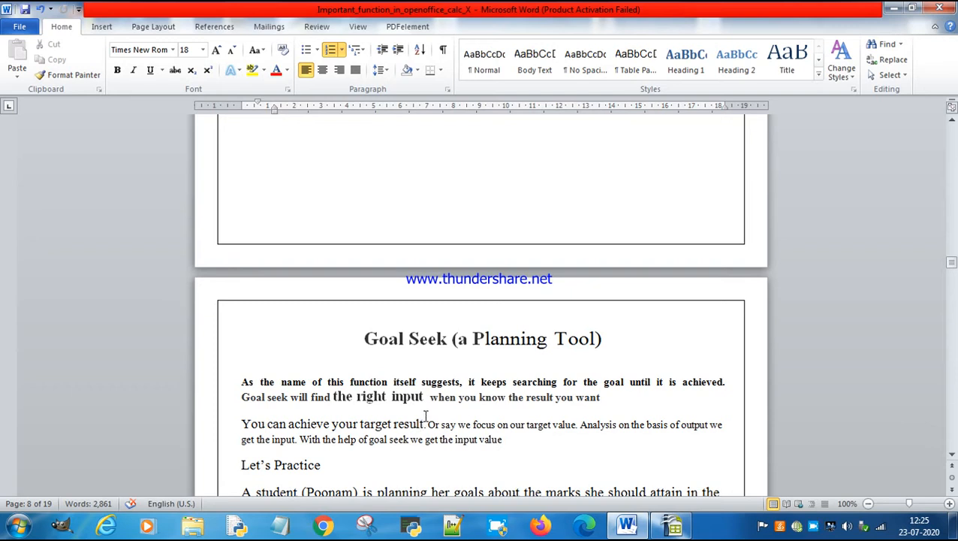
scroll(428, 413, down, 15)
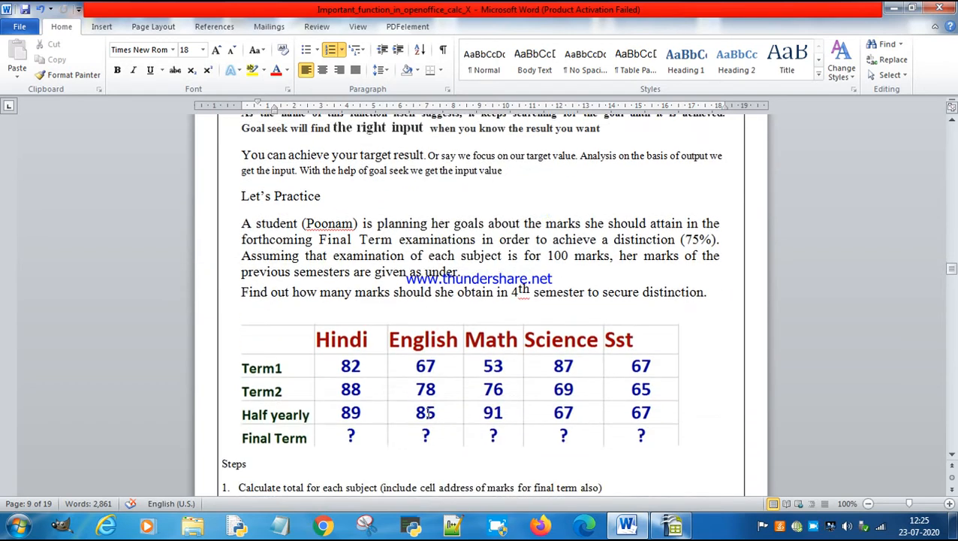
scroll(424, 403, down, 15)
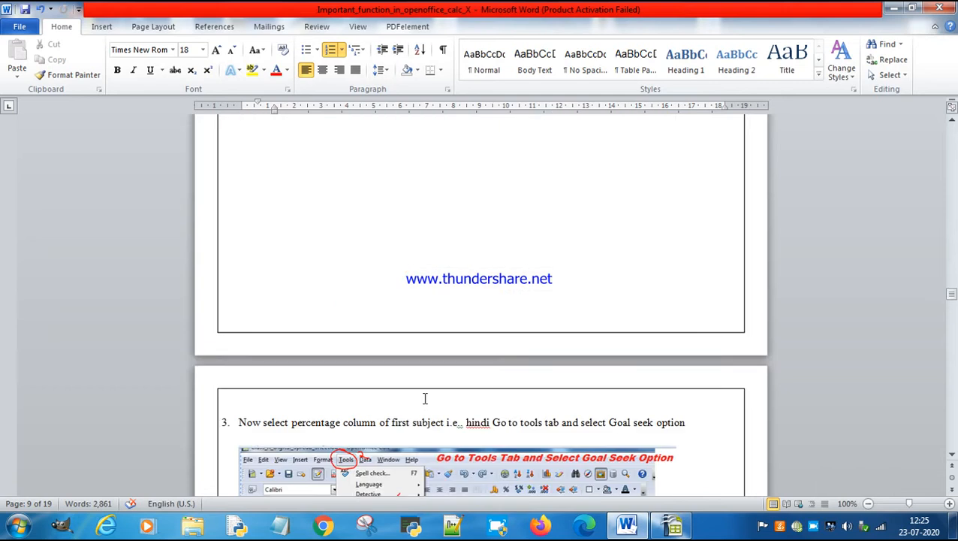
scroll(425, 398, down, 15)
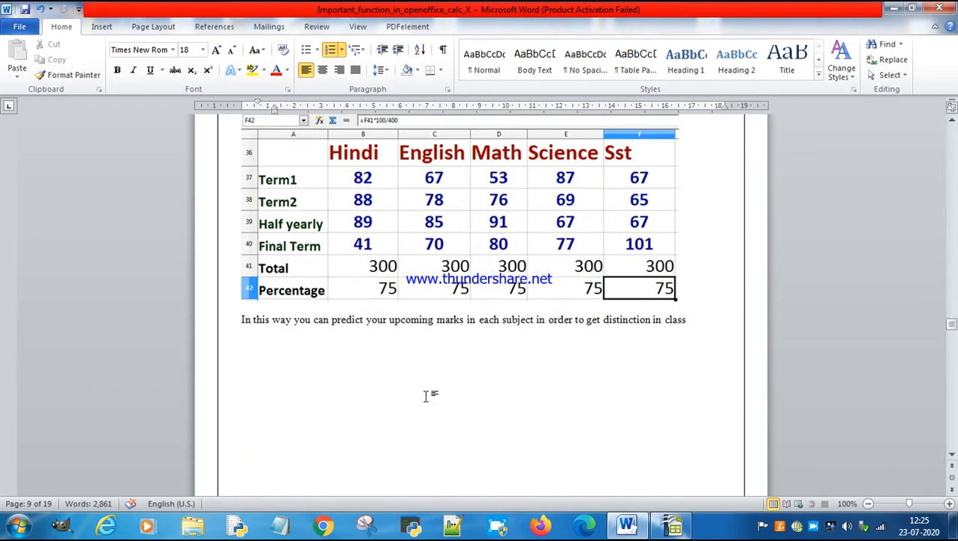
scroll(423, 395, down, 12)
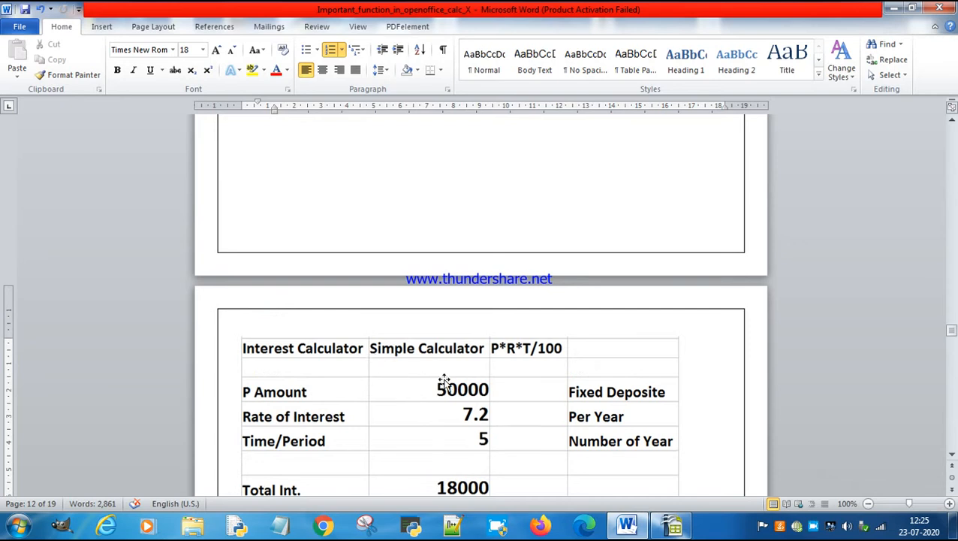
scroll(444, 381, down, 2)
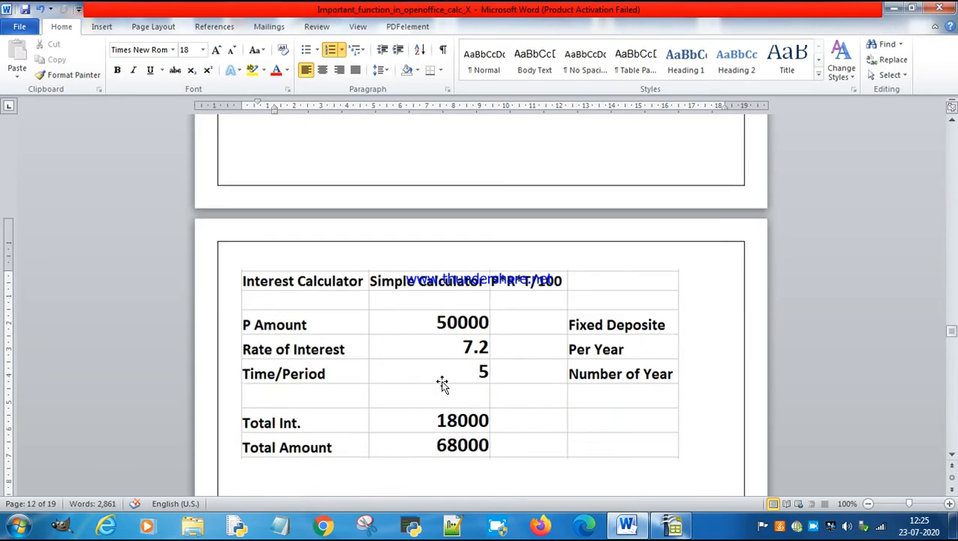
scroll(442, 384, up, 1)
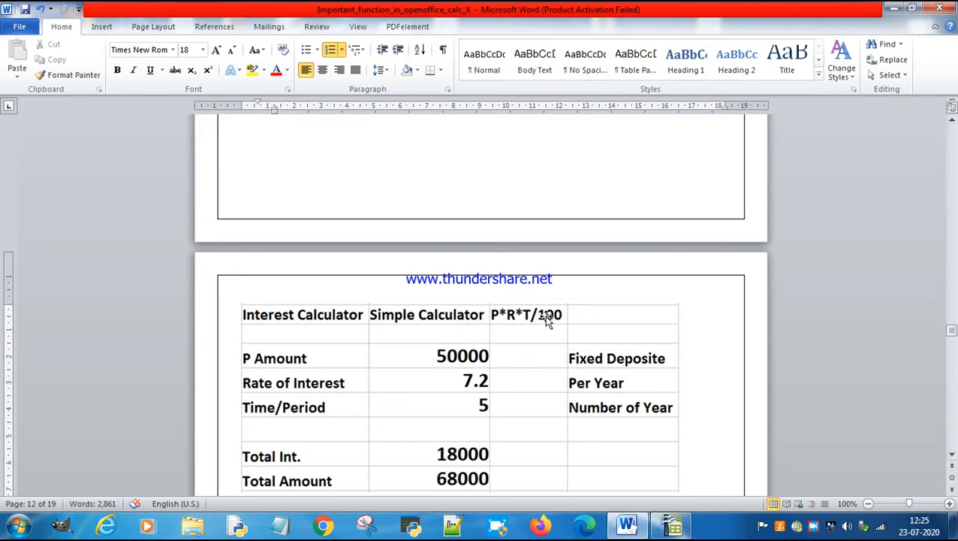
scroll(544, 315, down, 2)
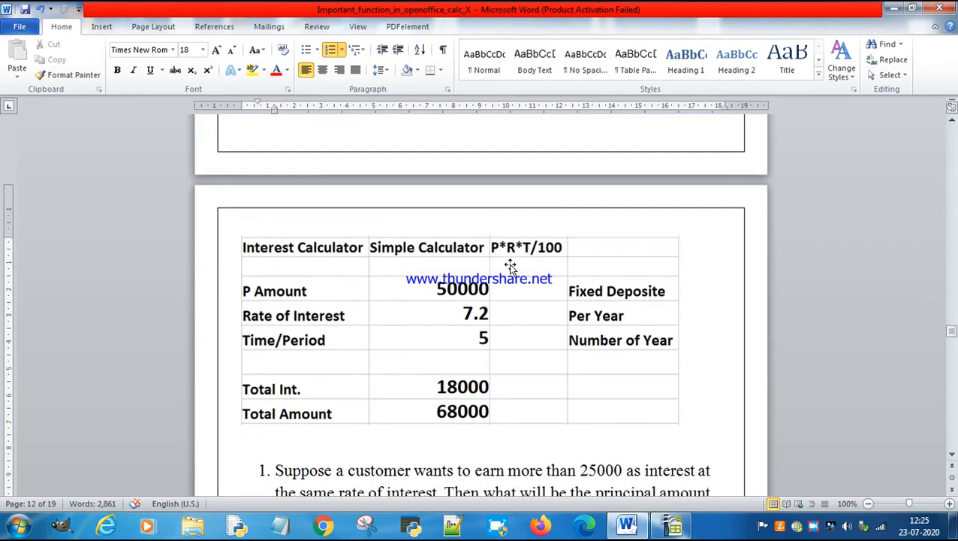
- Switch to OpenOffice Calc and examine the principal, rate, time, total interest and total amount cells in the Goal_Seek_Fixed_Interest sheet
click(674, 526)
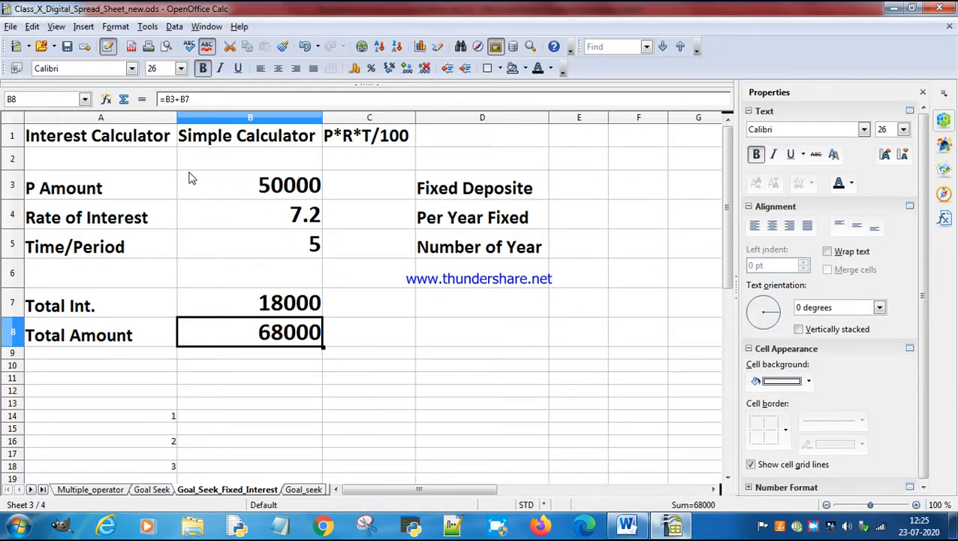
click(484, 195)
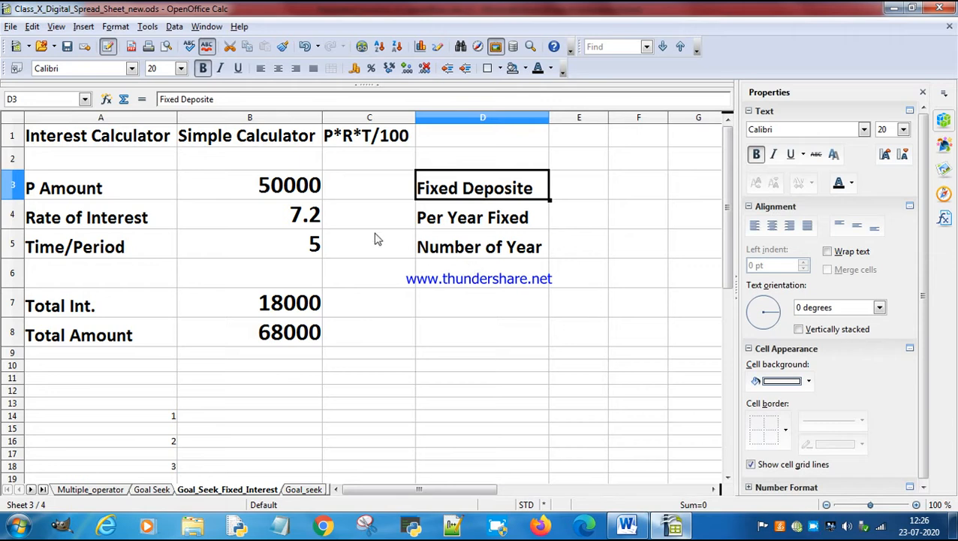
click(263, 309)
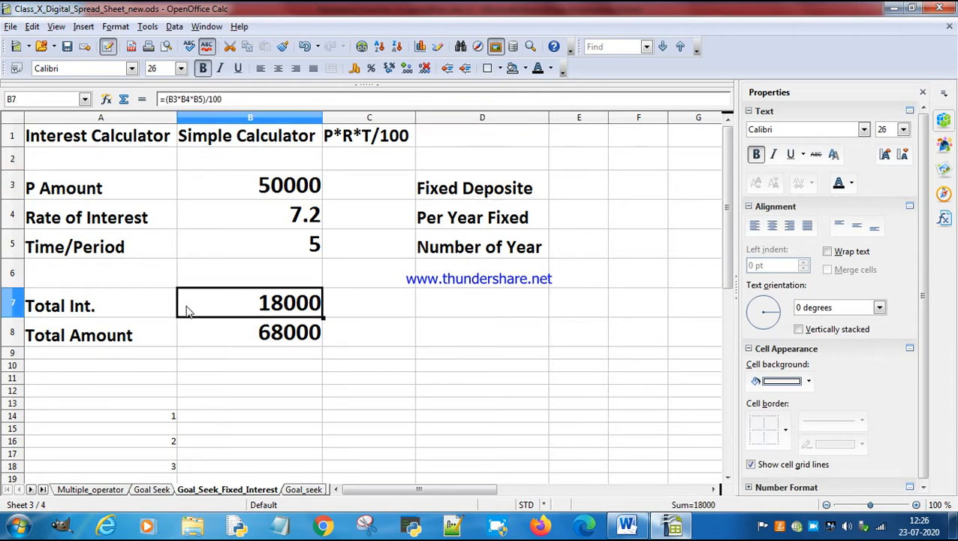
click(289, 187)
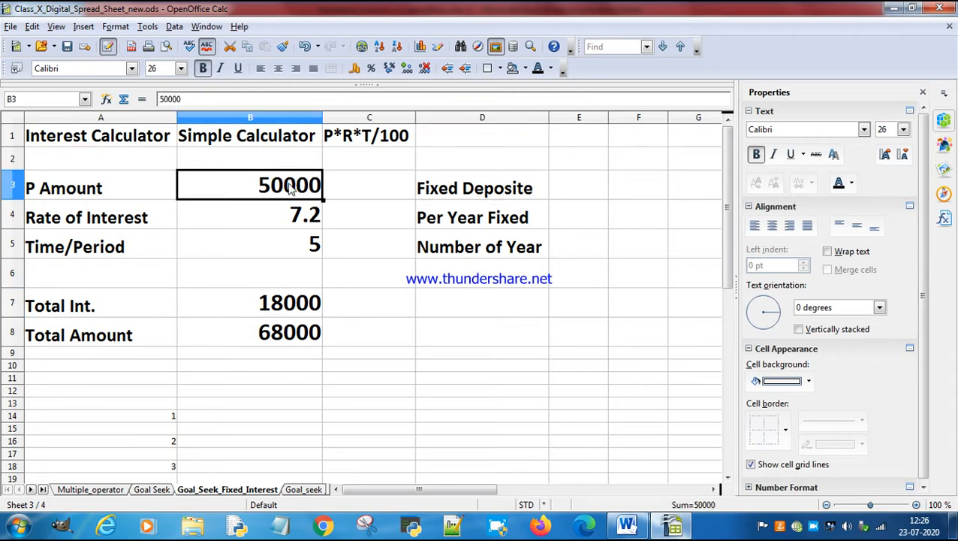
click(235, 310)
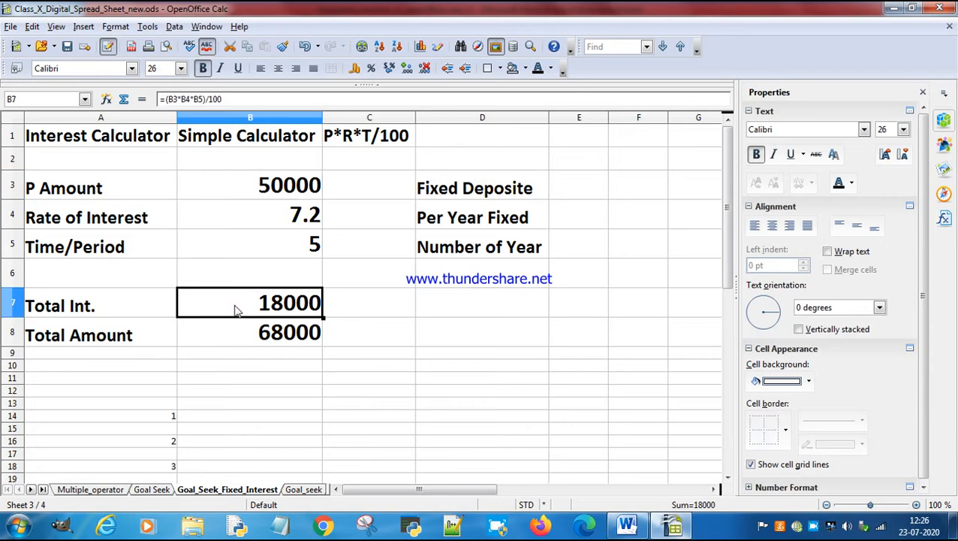
click(285, 189)
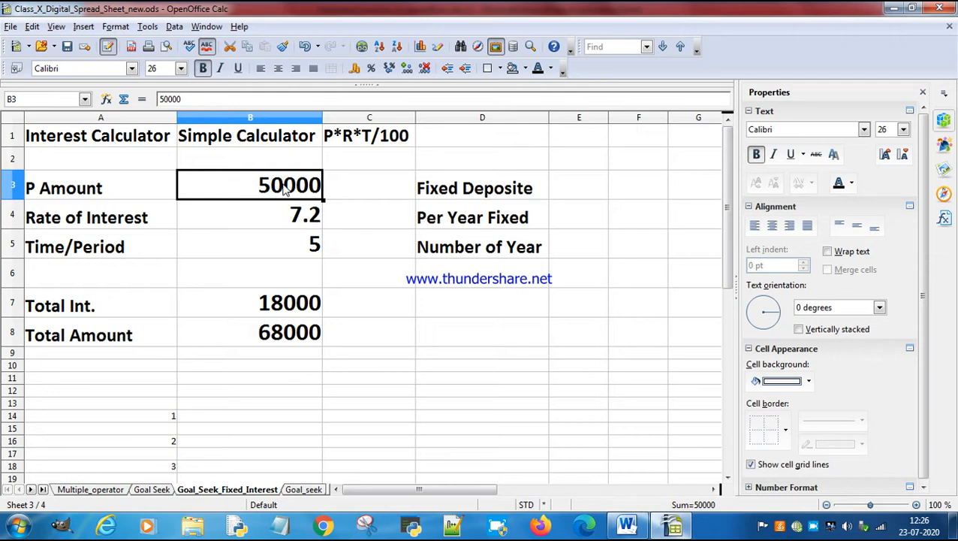
click(305, 220)
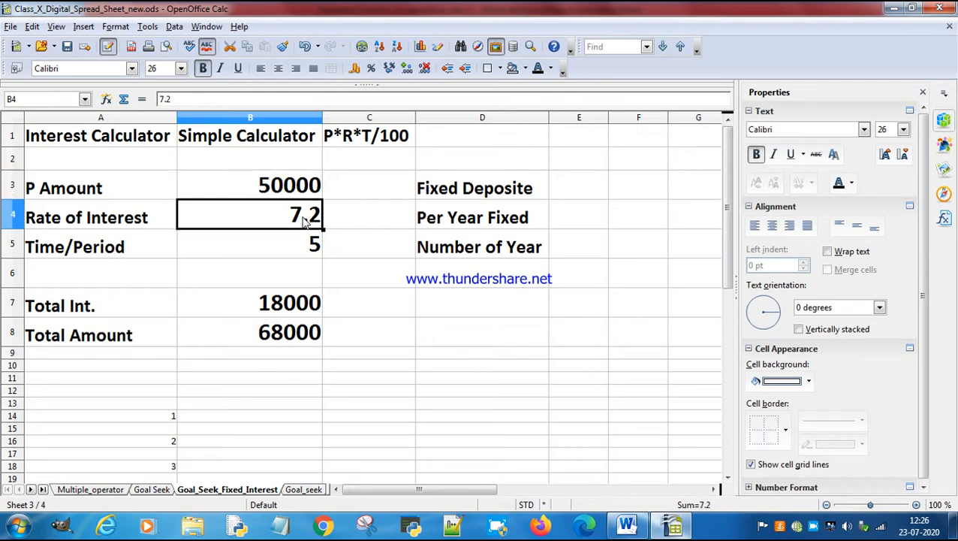
click(306, 247)
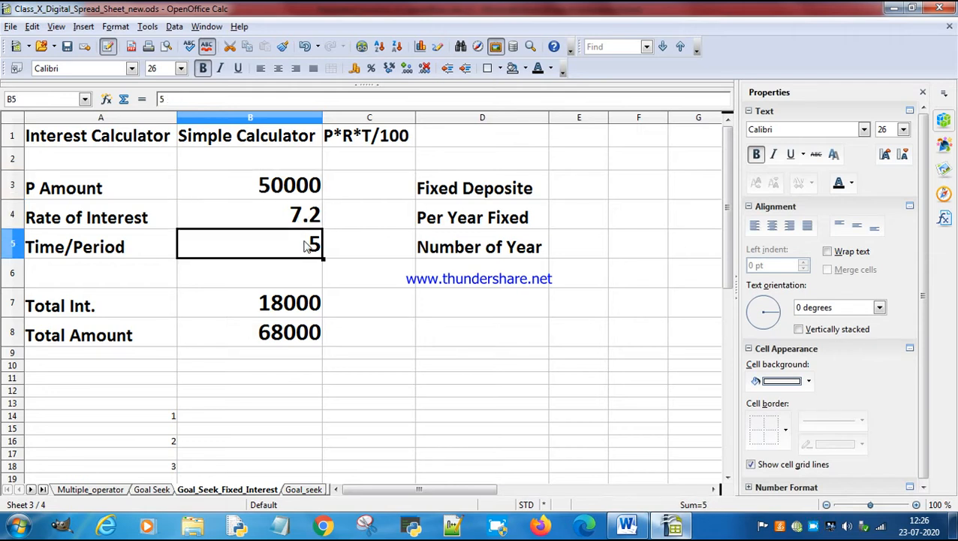
click(263, 297)
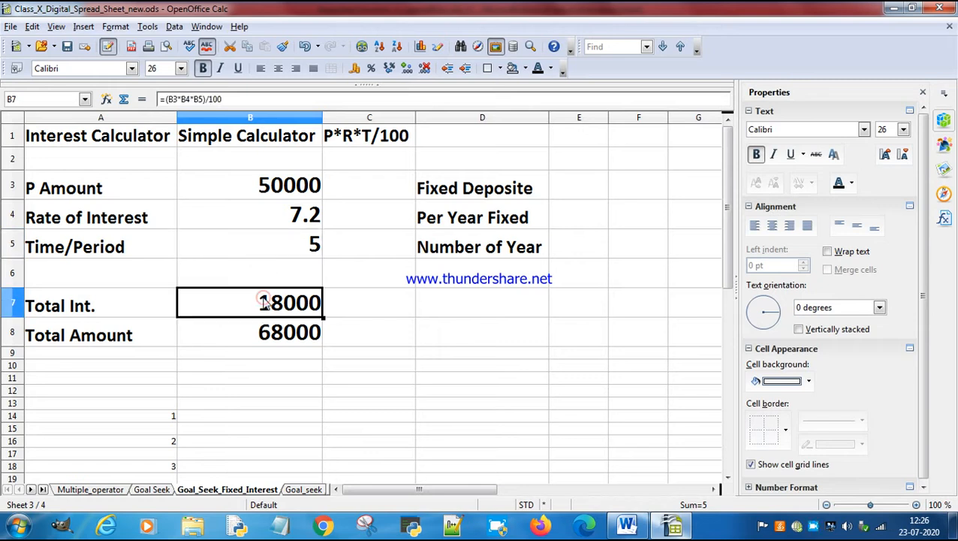
click(279, 335)
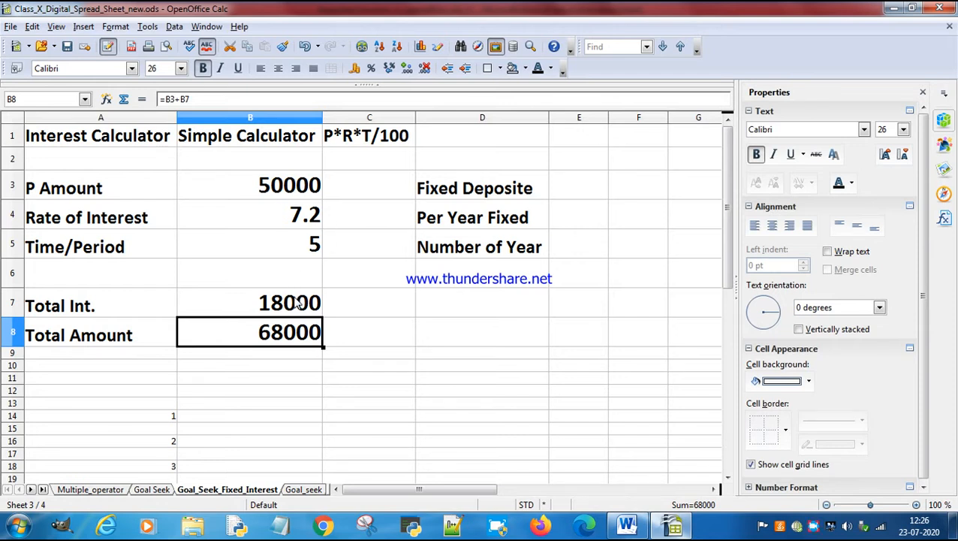
- Switch to Word, bring the 25000-interest questions into view, and fit the restored window into the left half of the desktop
click(626, 525)
scroll(412, 306, down, 3)
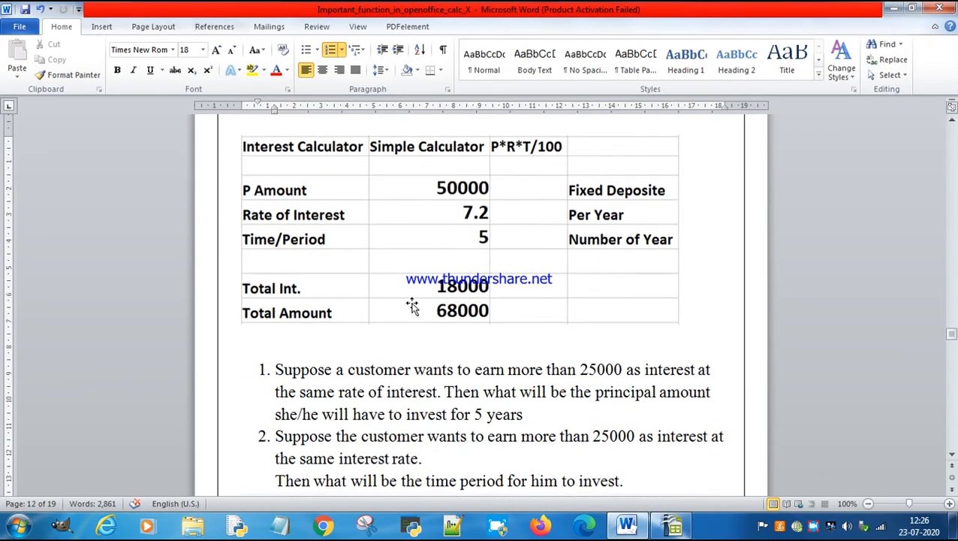
scroll(412, 305, down, 1)
click(911, 7)
drag(767, 152, 728, 153)
drag(476, 32, 323, 18)
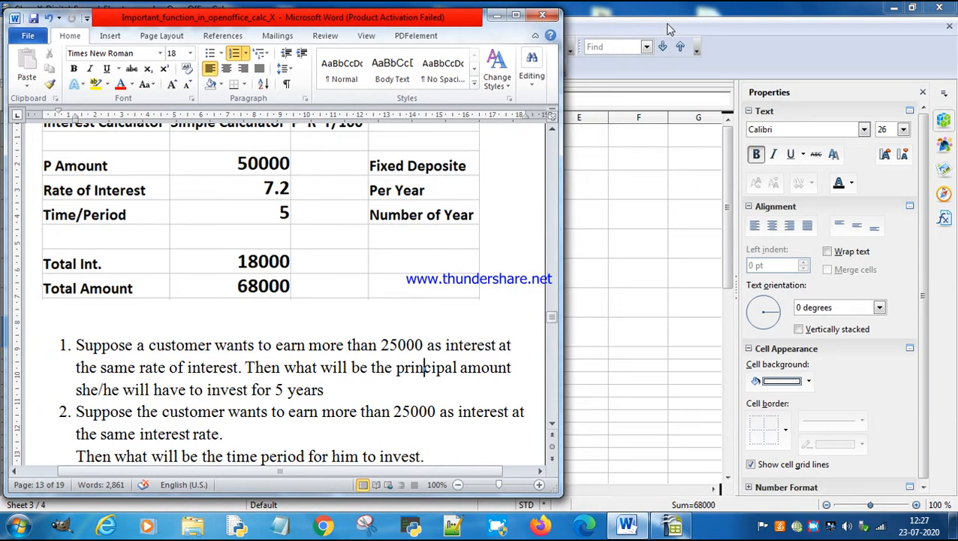
- Arrange the restored Calc window beside the Word document and close the Properties sidebar to show both calculator columns
click(677, 27)
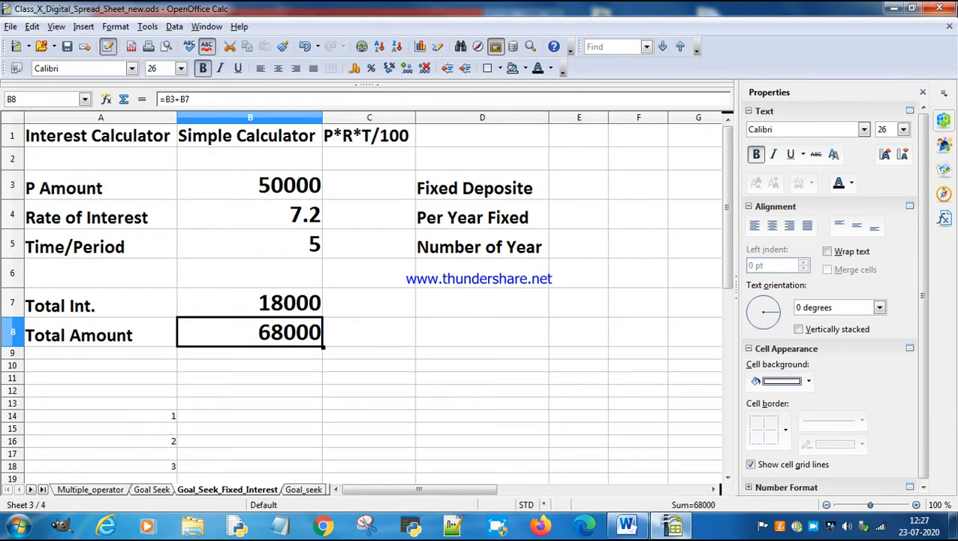
click(912, 8)
drag(8, 177, 563, 210)
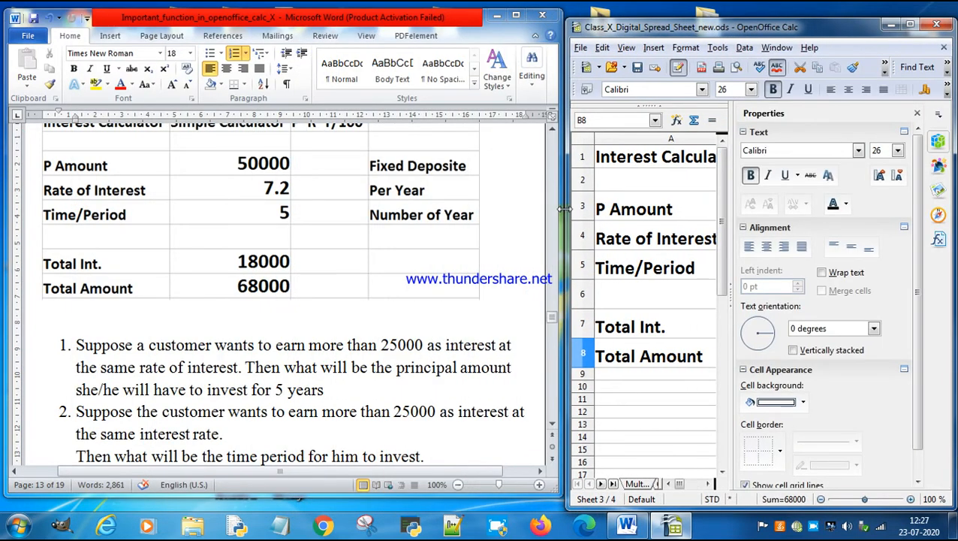
mouse_move(562, 217)
mouse_down()
mouse_move(422, 211)
mouse_move(548, 210)
mouse_up()
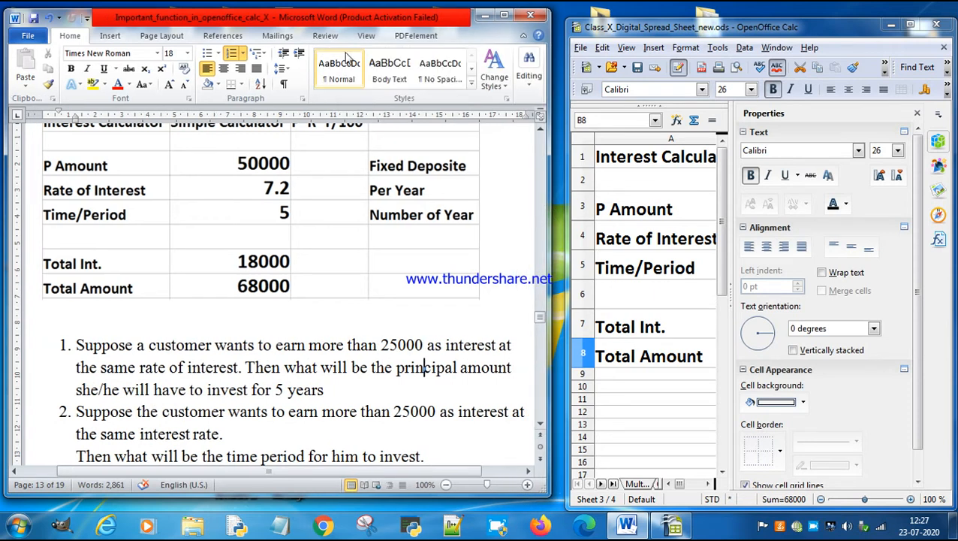
drag(335, 22, 293, 22)
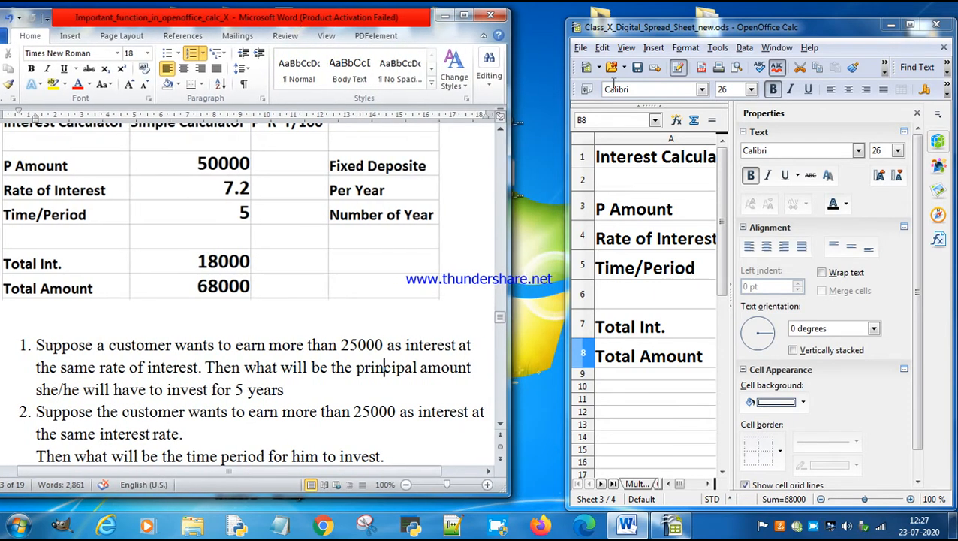
drag(631, 34, 594, 31)
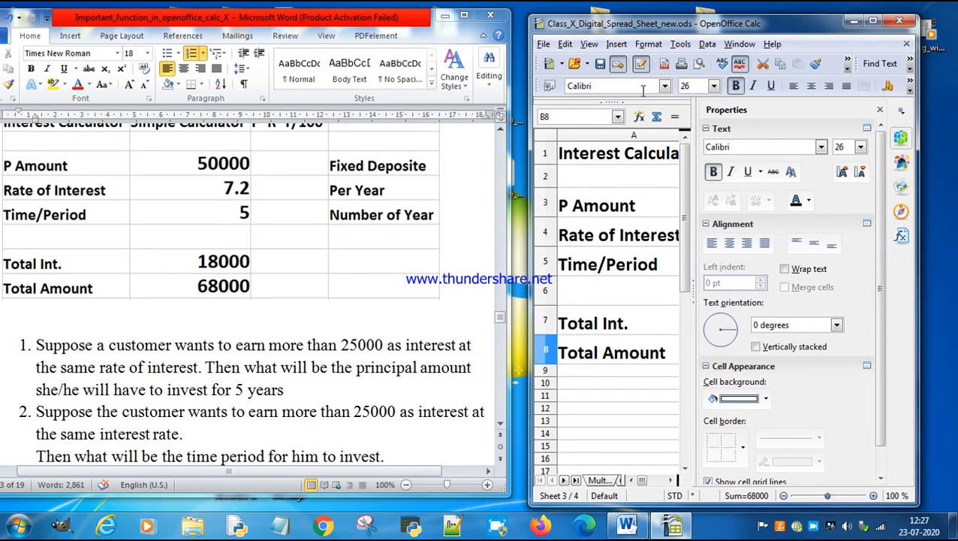
drag(528, 257, 505, 257)
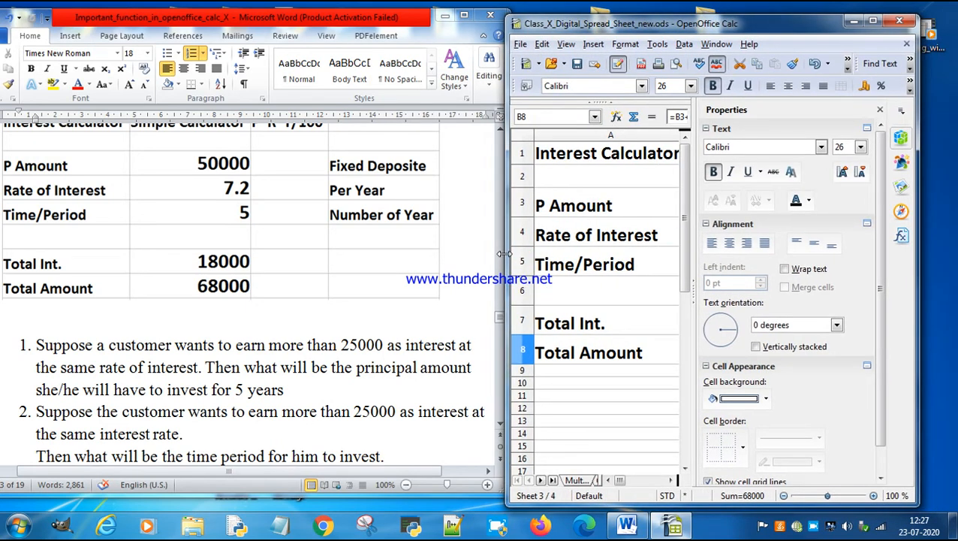
click(882, 111)
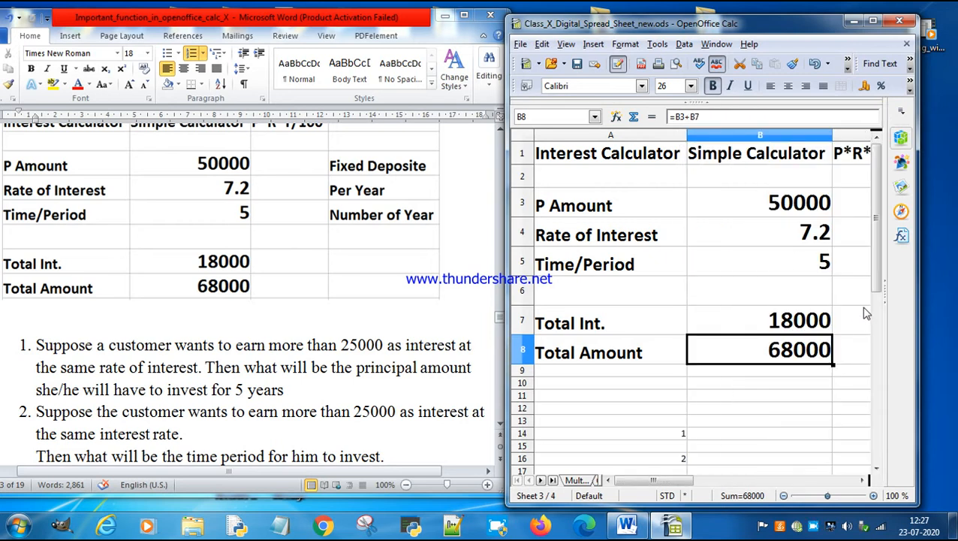
- Undo the last cell edit and re-enter 3 in cell A18
key(ctrl+z)
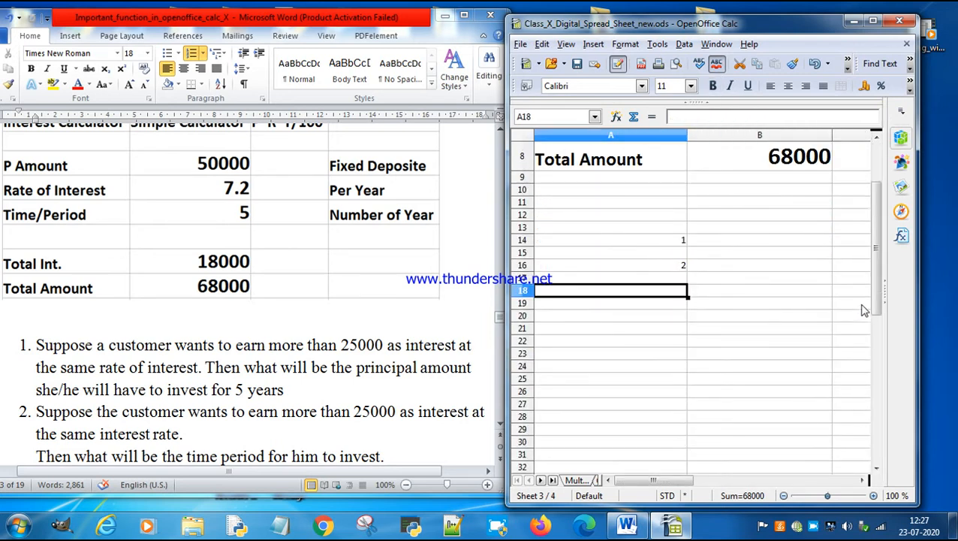
text(3)
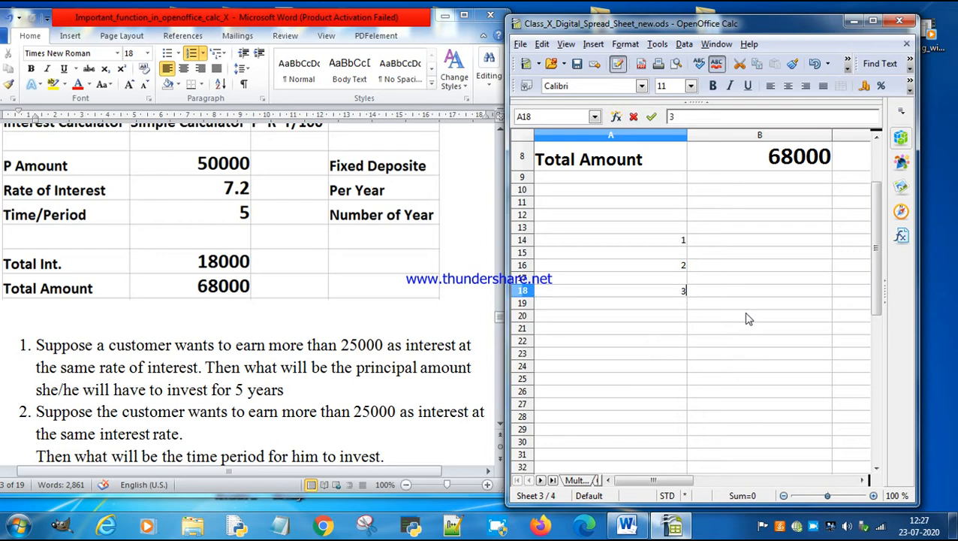
scroll(687, 278, up, 3)
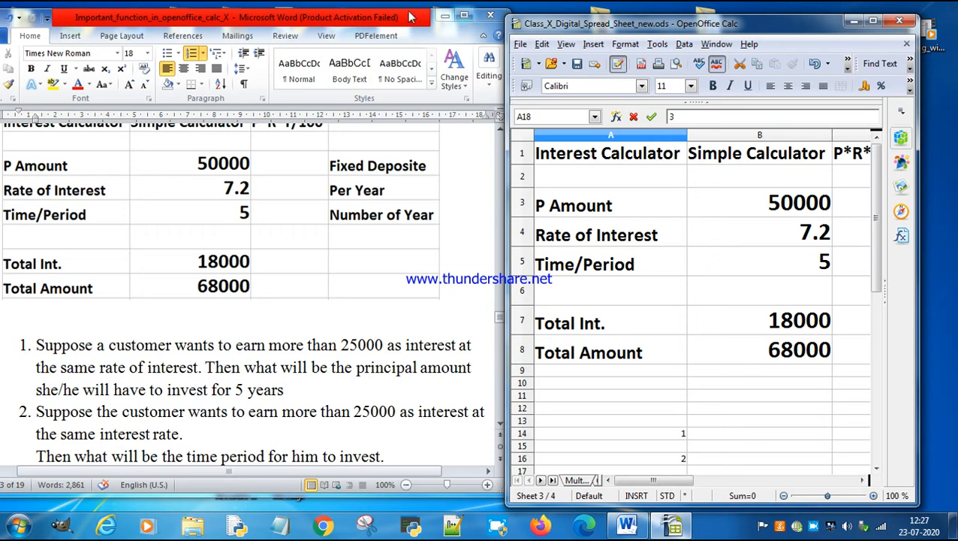
- Widen the Word window across the upper part of the desktop and bring the three numbered interest questions into view
drag(370, 14, 366, 96)
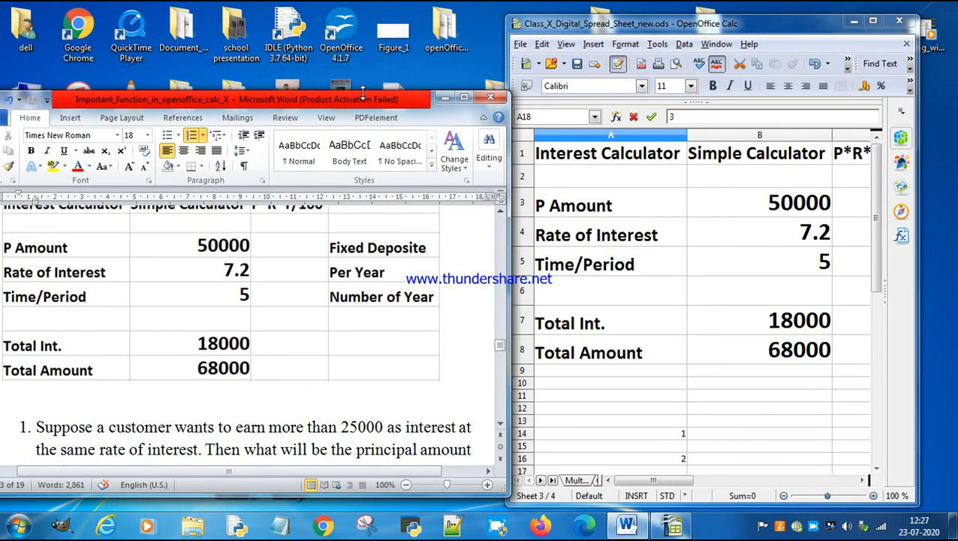
drag(510, 272, 737, 276)
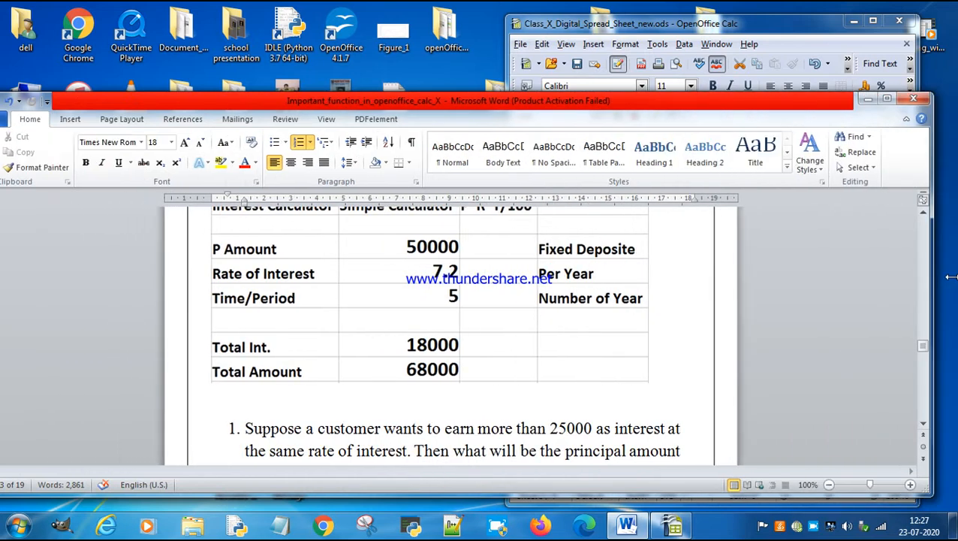
drag(461, 104, 459, 21)
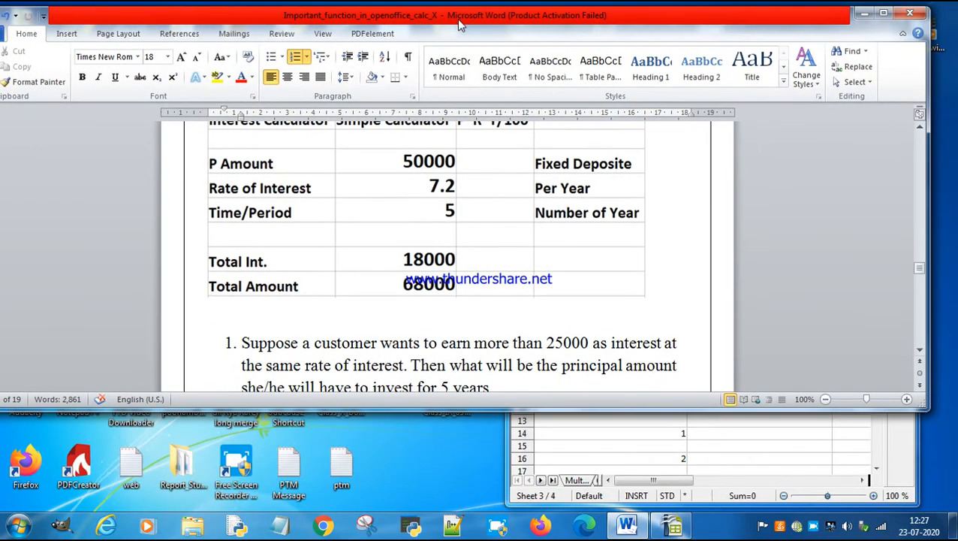
click(425, 293)
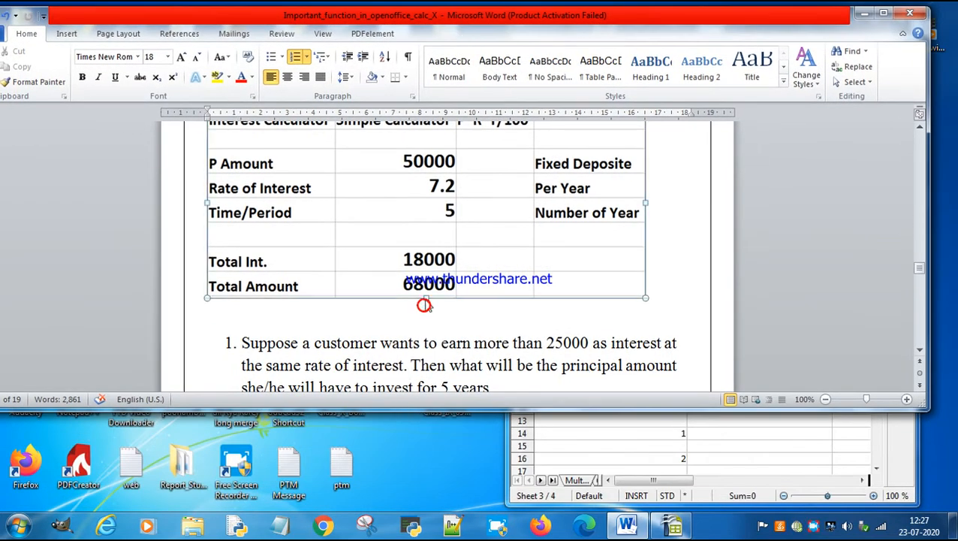
scroll(426, 299, down, 3)
scroll(426, 299, down, 1)
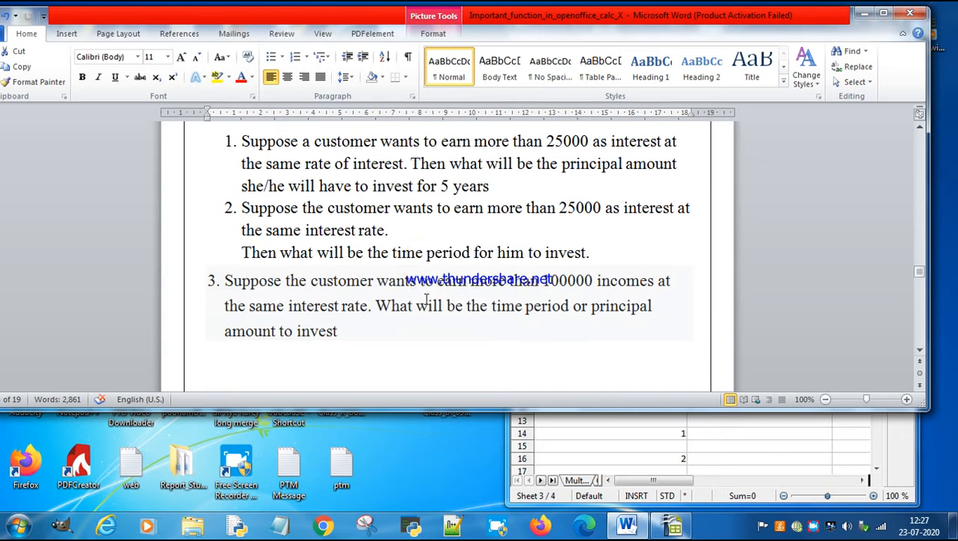
scroll(426, 299, up, 1)
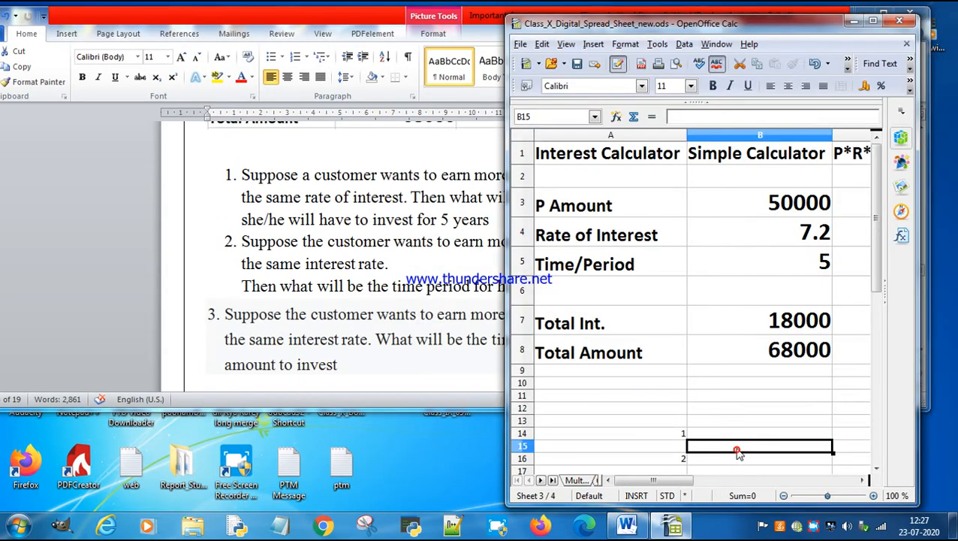
- Switch to OpenOffice Calc and place its window under the first Word question, widened to show columns A to I
click(738, 450)
drag(616, 27, 139, 242)
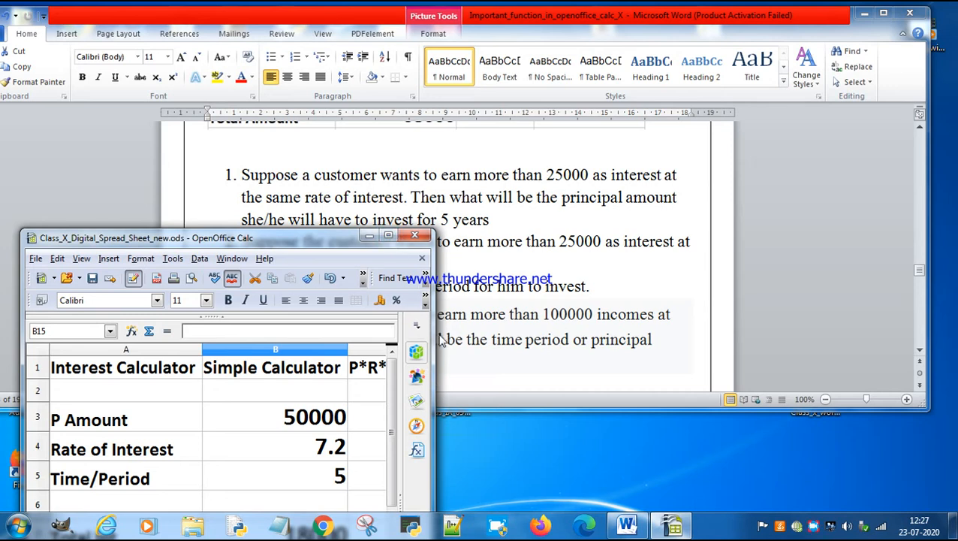
drag(431, 334, 940, 324)
drag(949, 323, 929, 323)
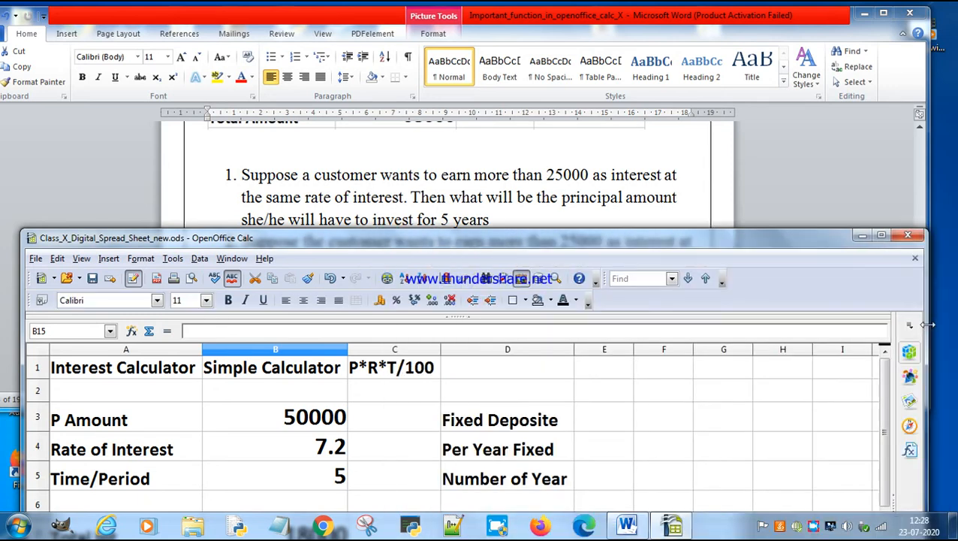
- Compare the first 25000-interest question with the calculator's principal, rate, time and total cells, shifting the Calc window to keep both readable
click(390, 402)
scroll(391, 406, down, 3)
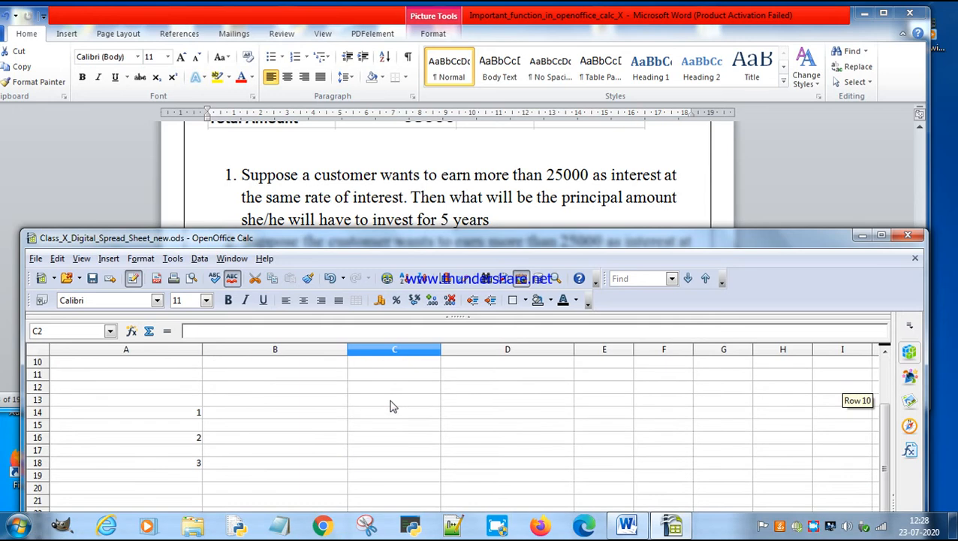
scroll(390, 406, up, 1)
scroll(390, 406, up, 1)
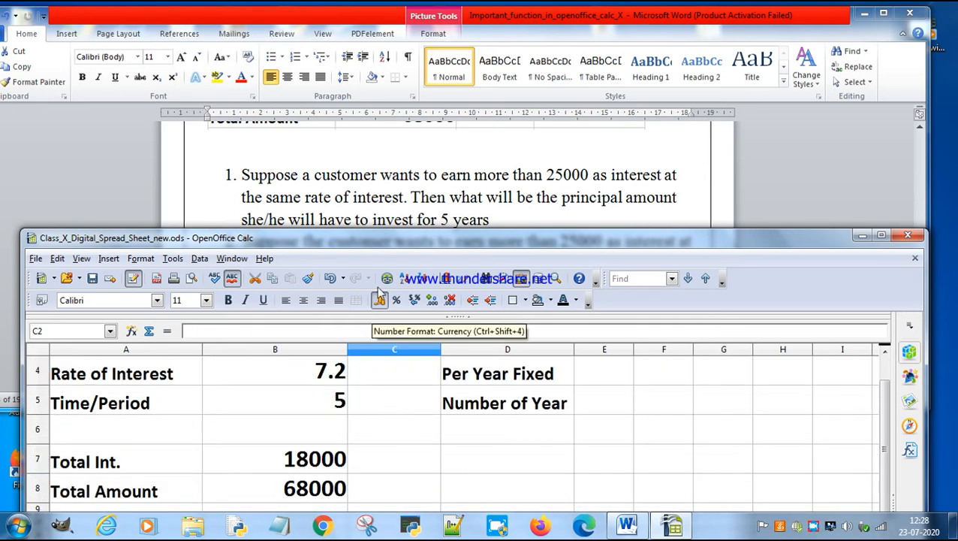
drag(392, 242, 387, 250)
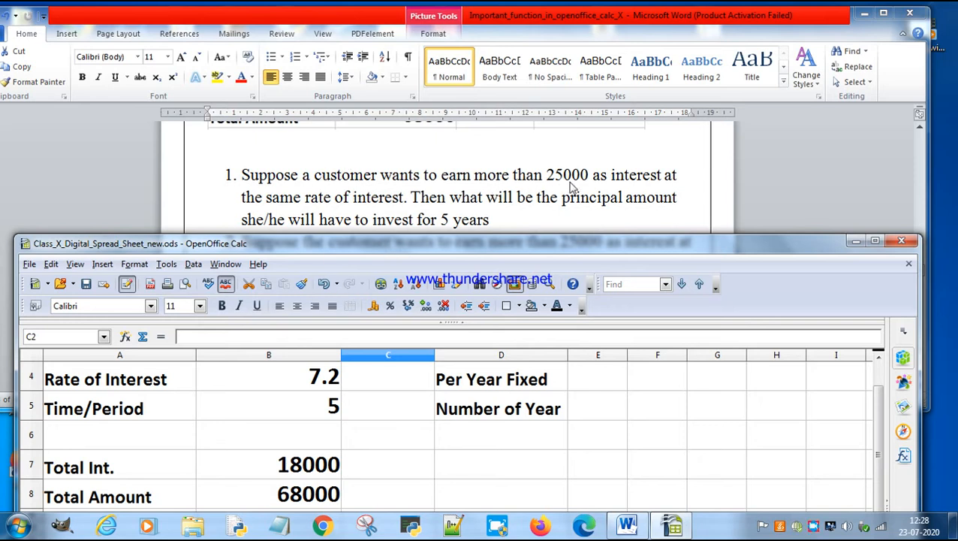
drag(502, 242, 528, 238)
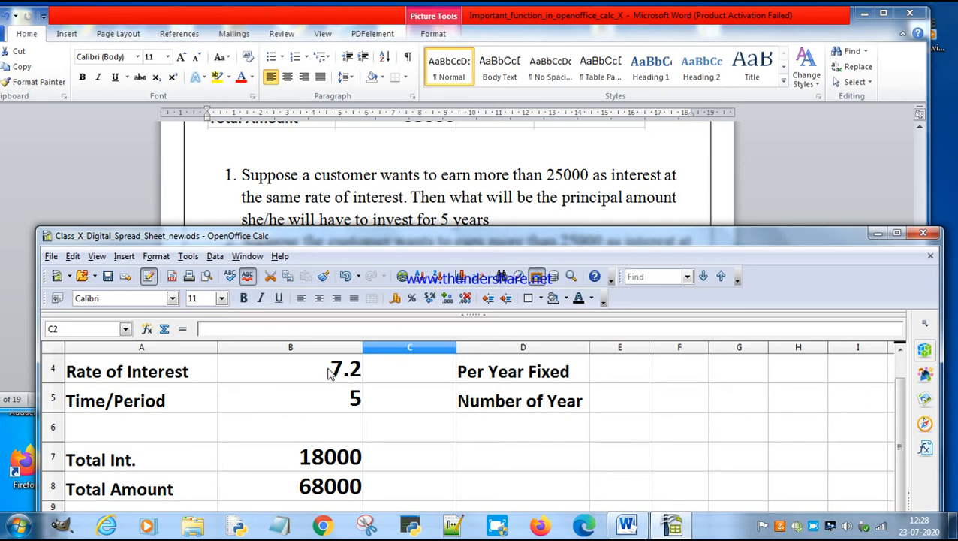
mouse_move(535, 241)
mouse_down()
mouse_move(526, 258)
mouse_move(533, 250)
mouse_up()
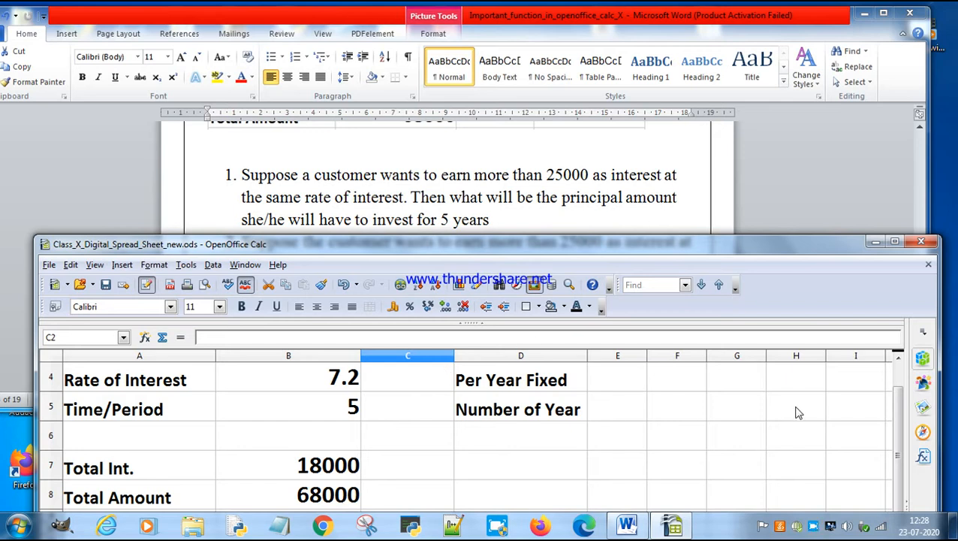
drag(899, 430, 899, 392)
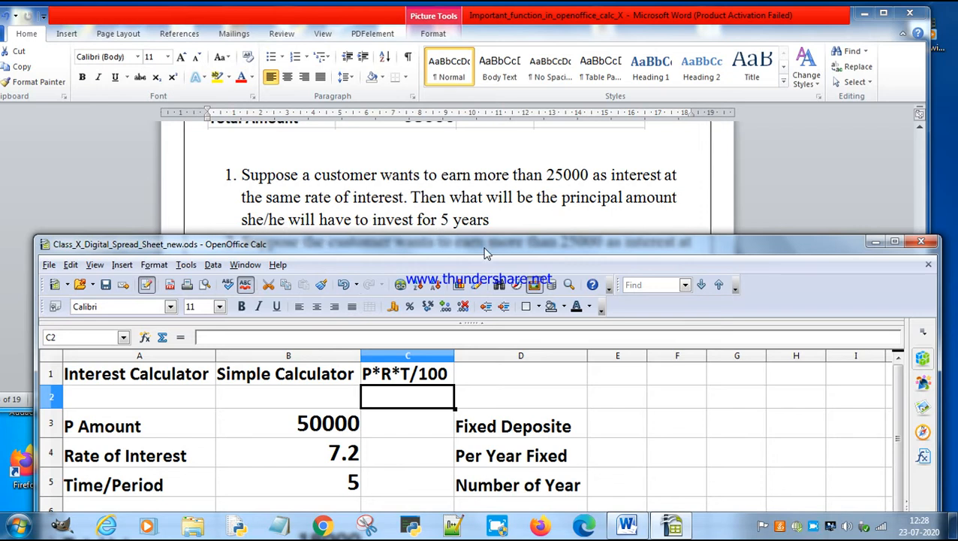
drag(484, 249, 484, 213)
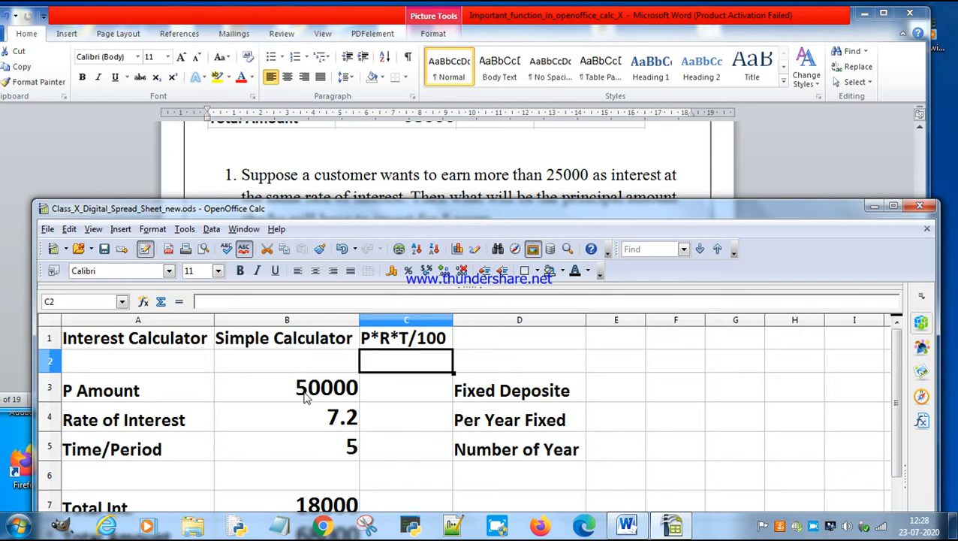
- Maximize the Calc window and delete the contents of the Total Int. cell B7
click(894, 205)
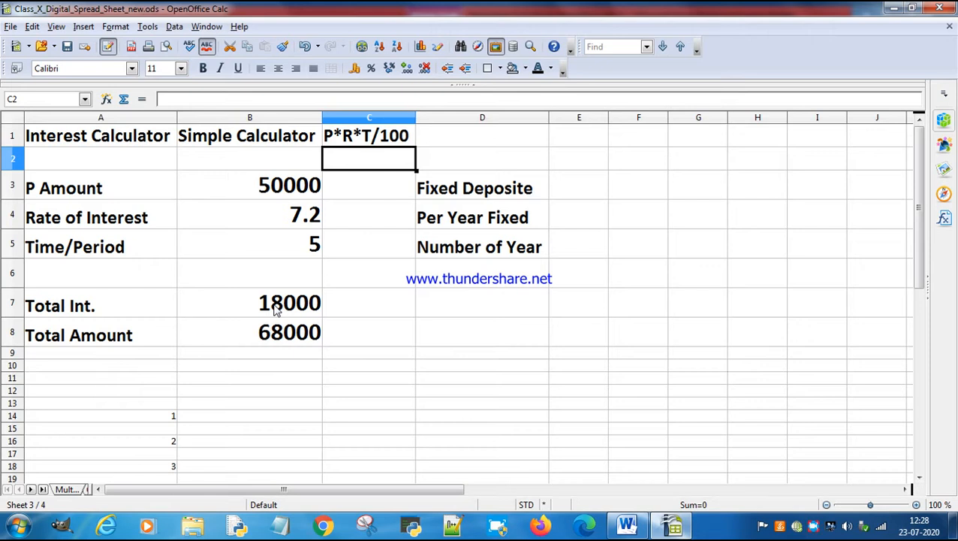
click(275, 311)
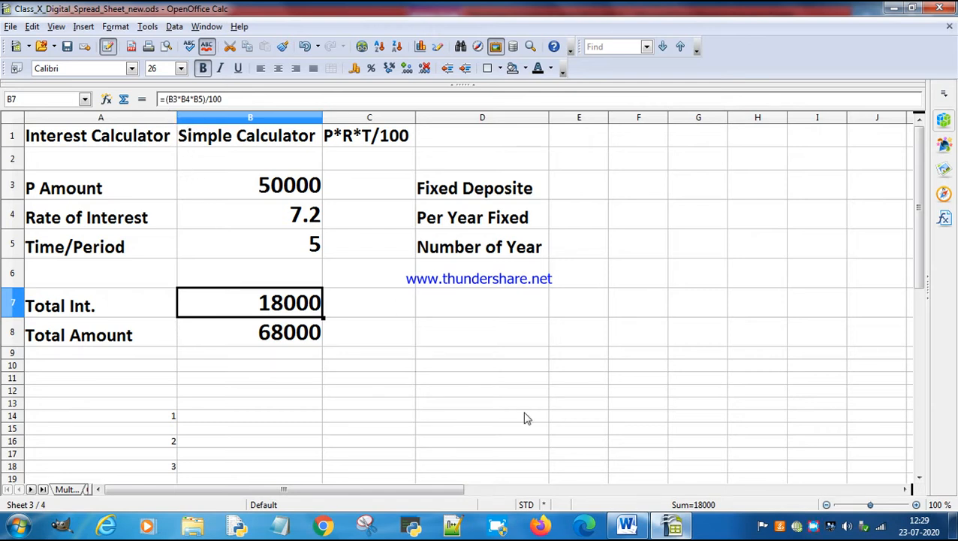
key(Delete)
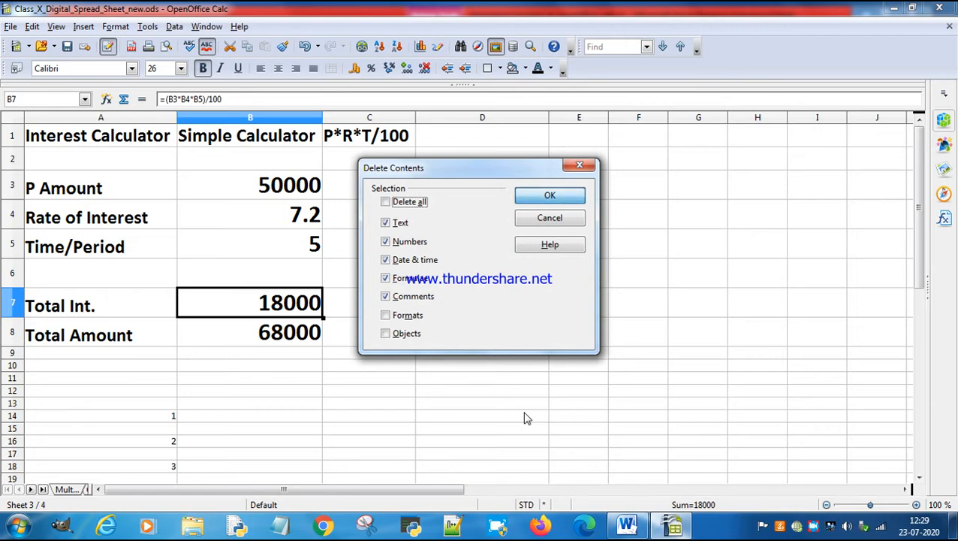
key(Return)
- Enter the simple interest formula =(B3*B4*B5)/100 in cell B7, referencing the principal, rate and time cells
text(=)
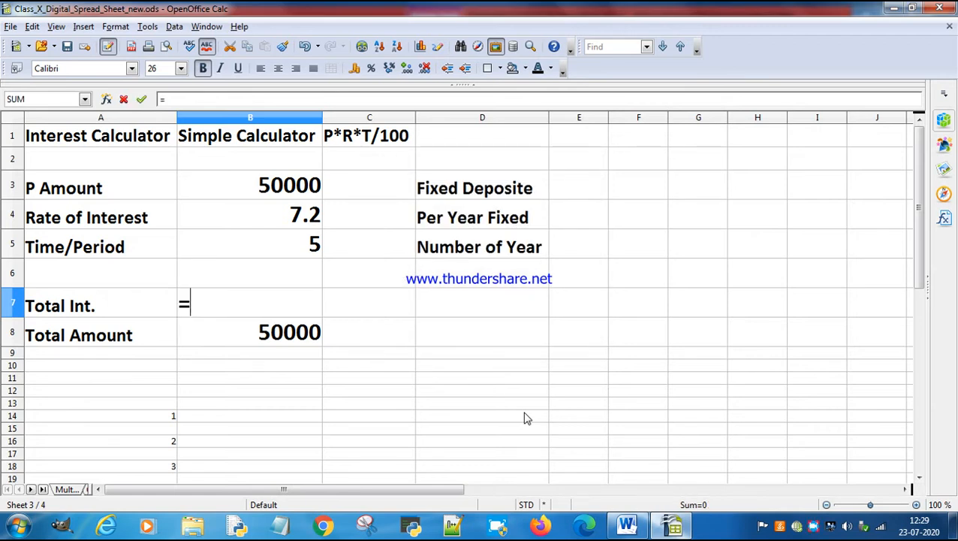
click(299, 188)
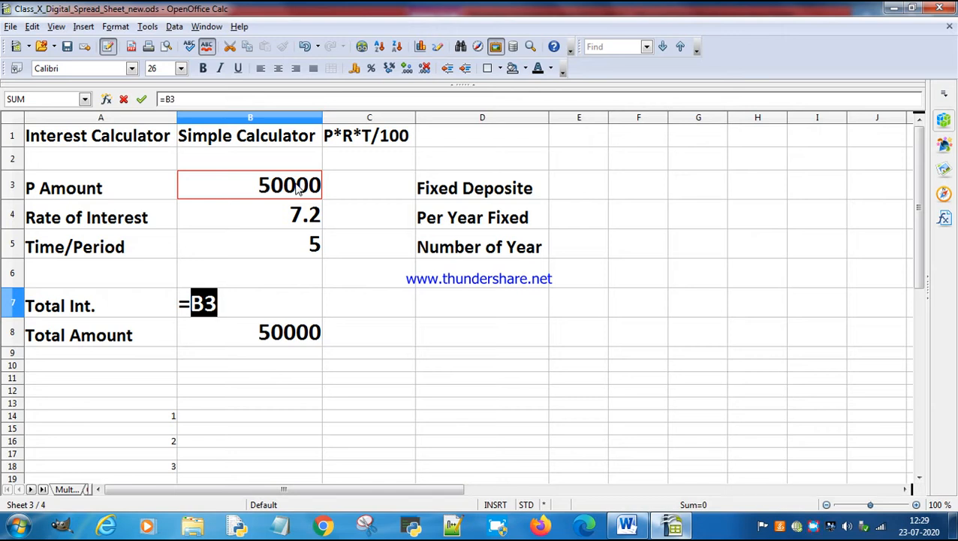
text(*)
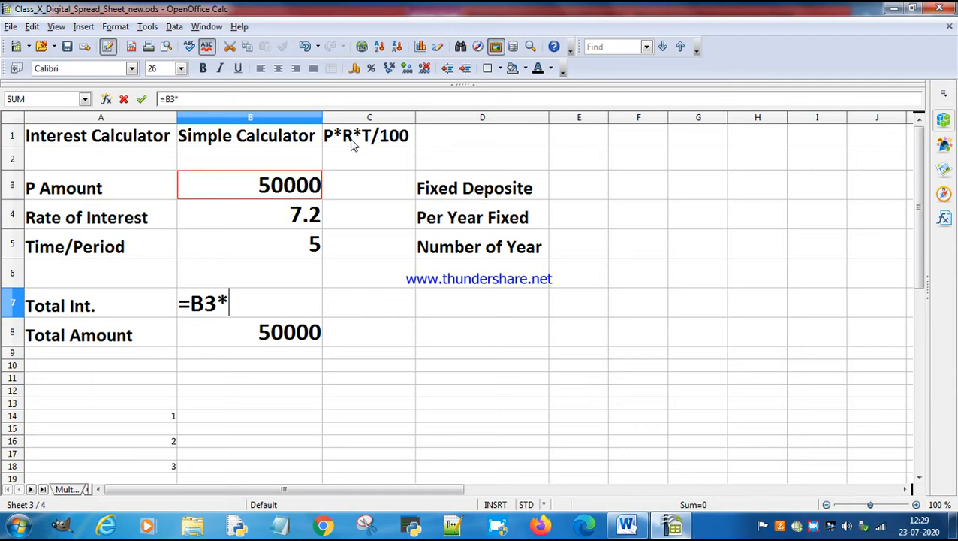
click(268, 216)
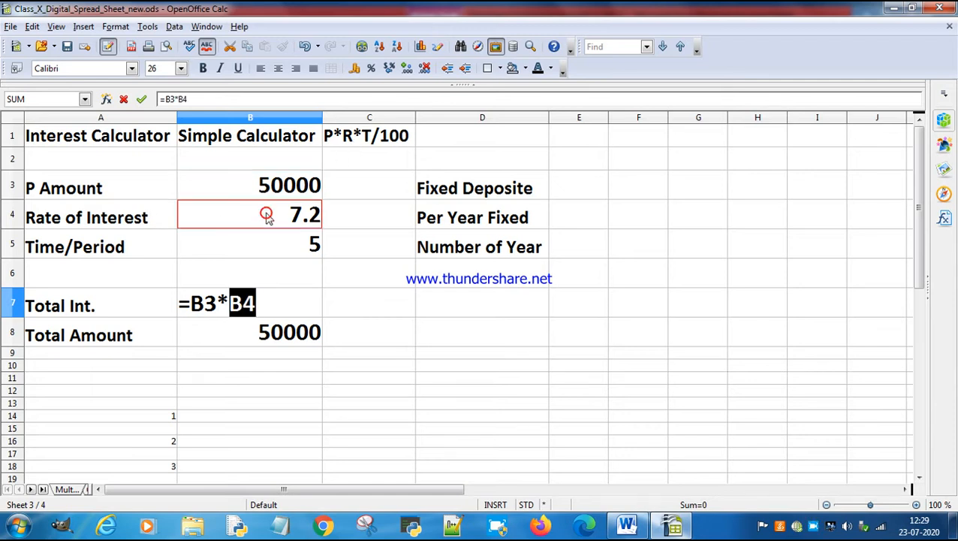
text(*)
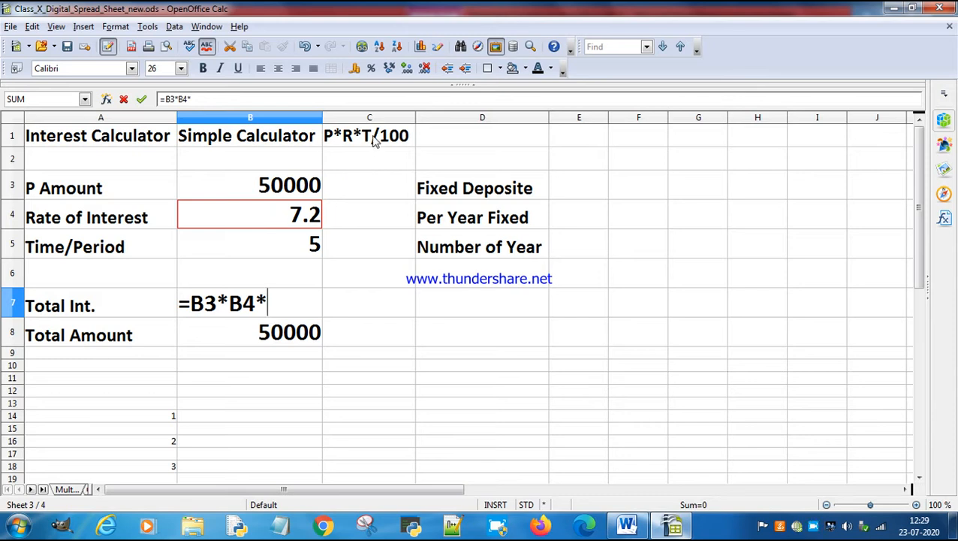
click(294, 247)
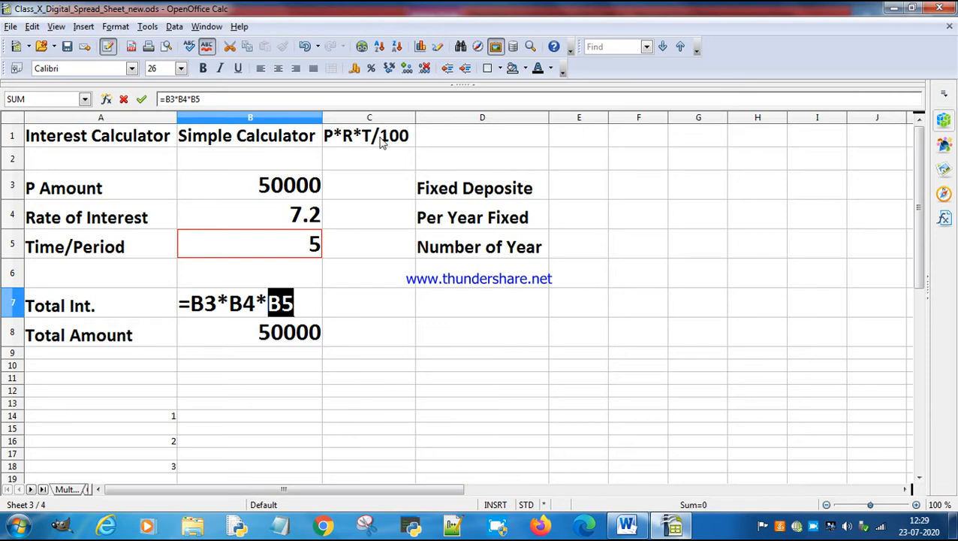
click(192, 302)
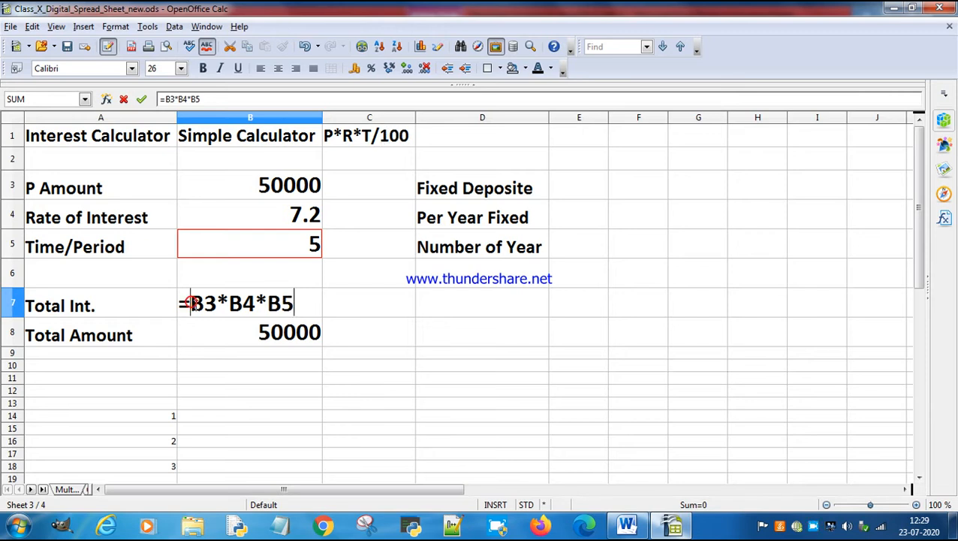
text(()
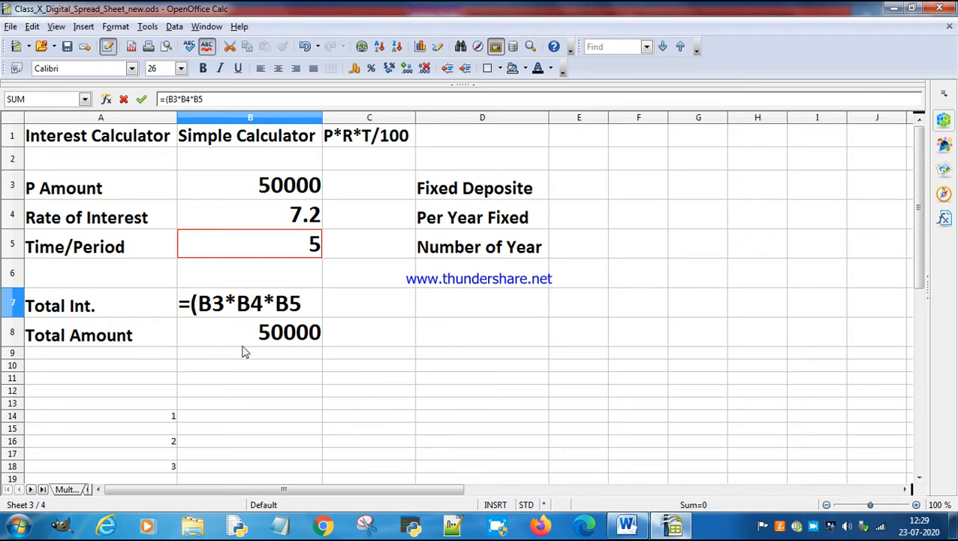
click(303, 303)
text()/100)
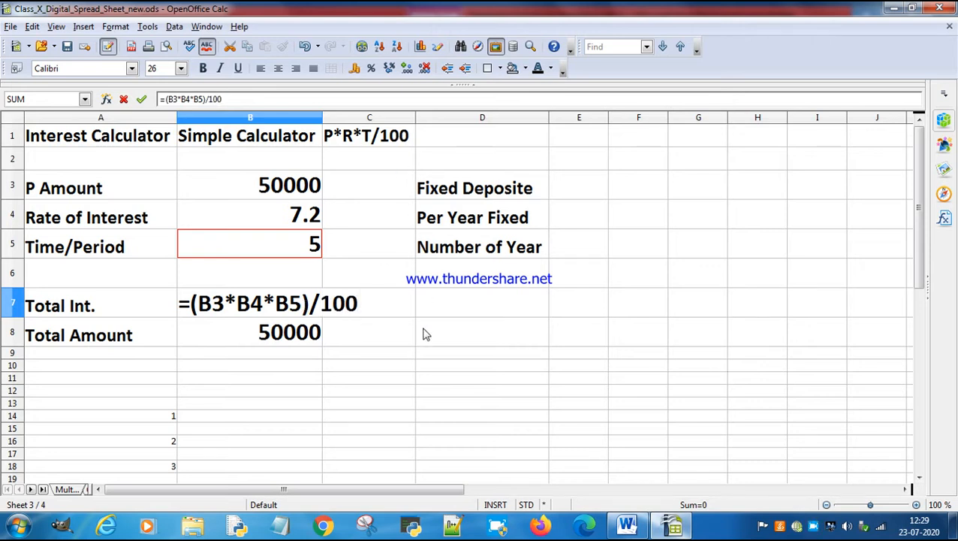
key(Return)
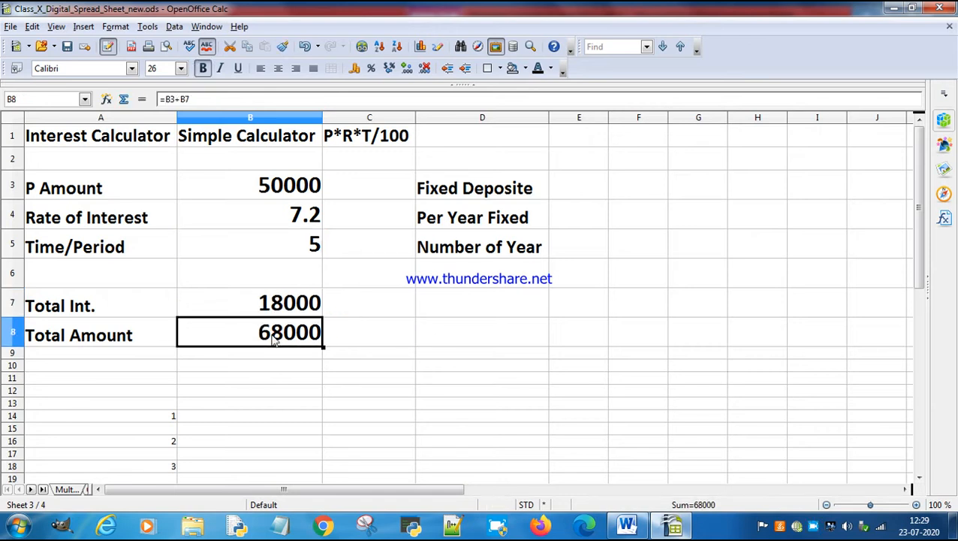
- Clear the Total Amount cell B8 and enter the formula =B3+B7 to add principal and interest
key(BackSpace)
key(Return)
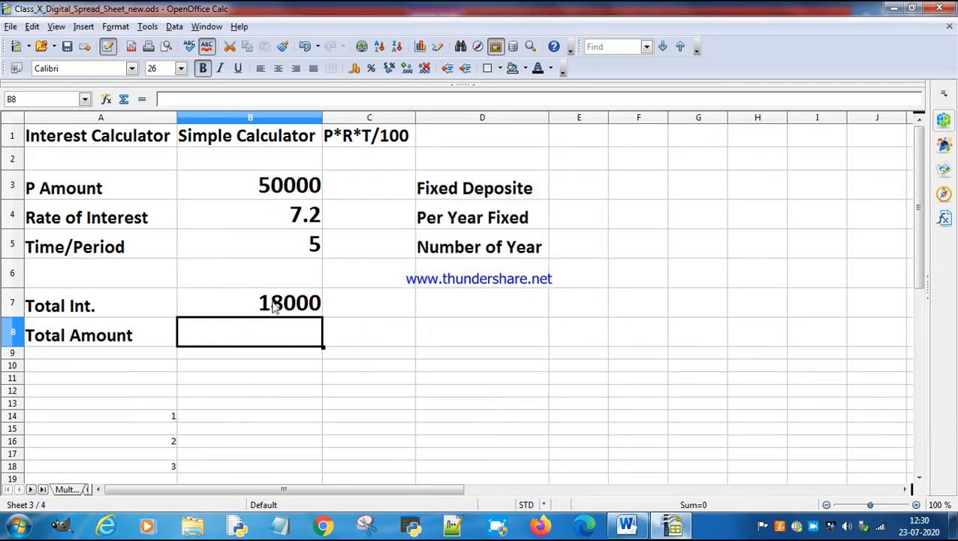
text(=)
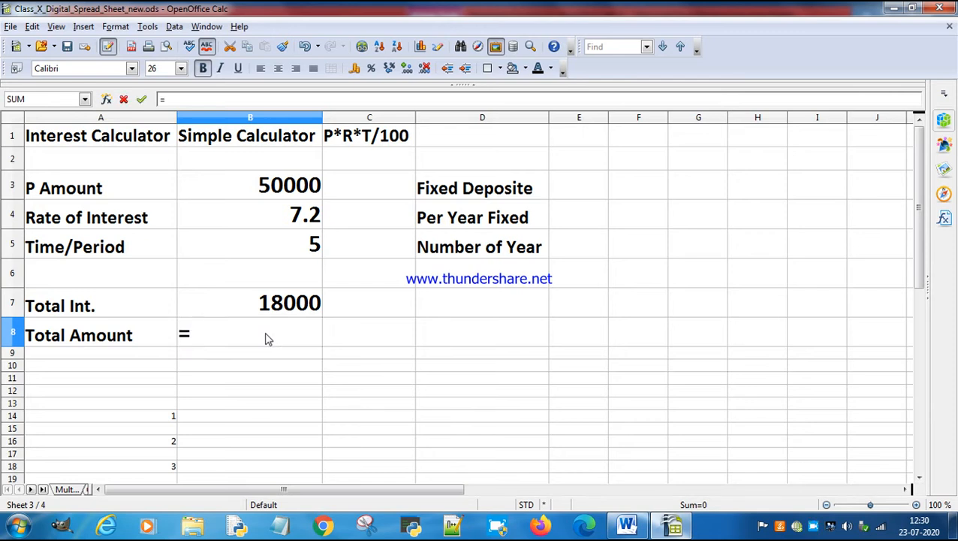
click(286, 187)
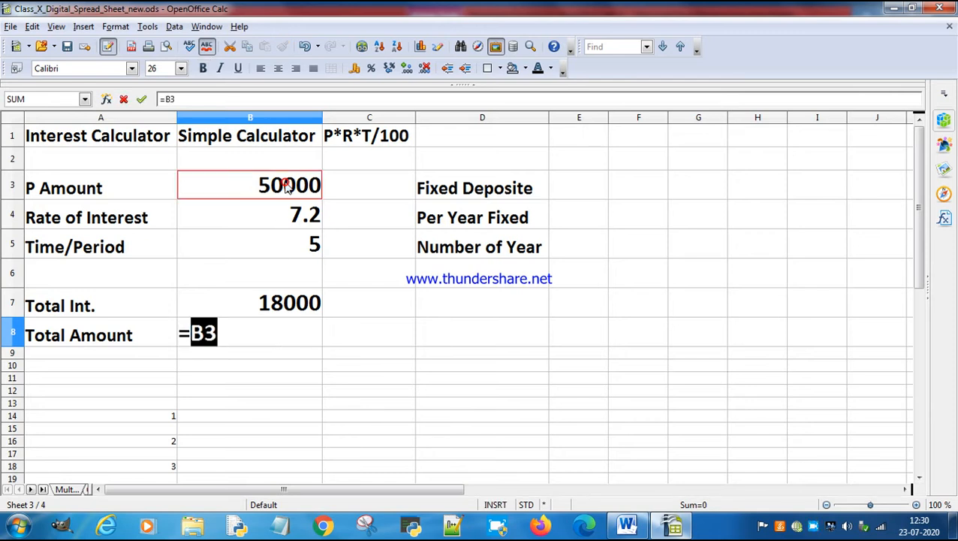
text(+)
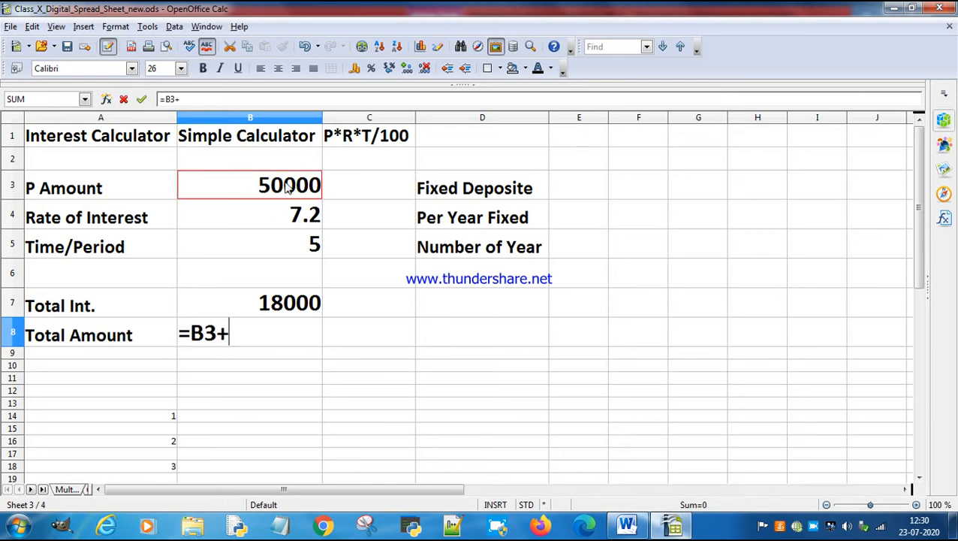
click(275, 312)
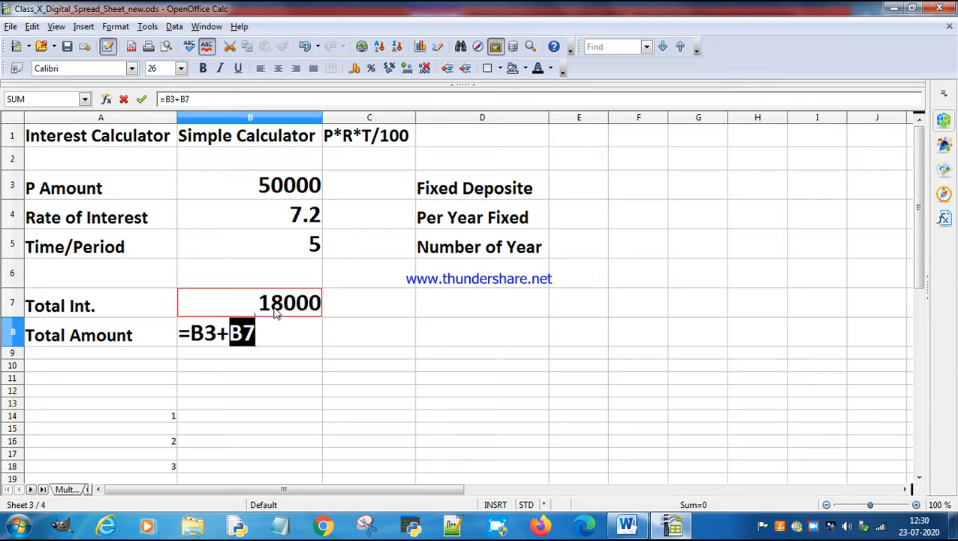
key(Return)
- Select the Total Int. cell B7 and switch to Word to review the numbered interest questions
key(Up)
key(Up)
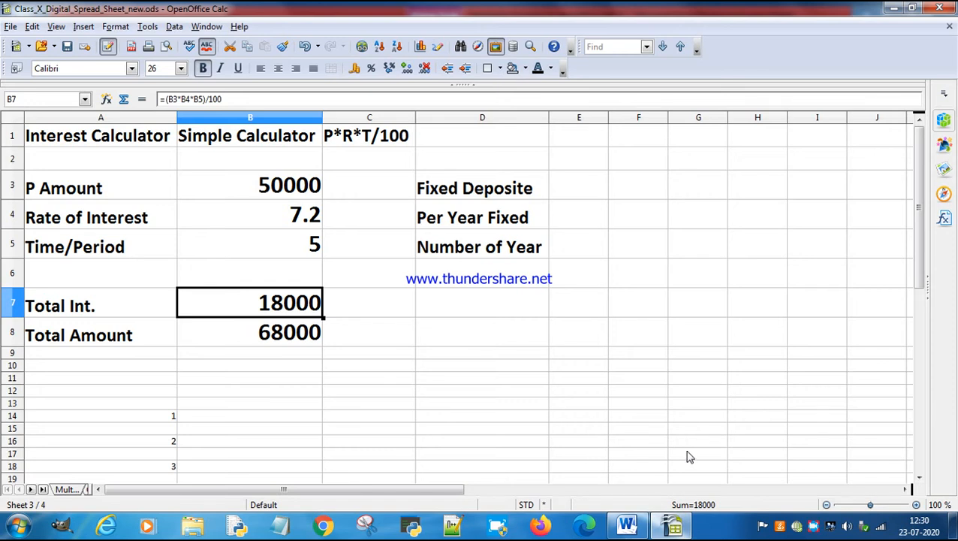
click(640, 527)
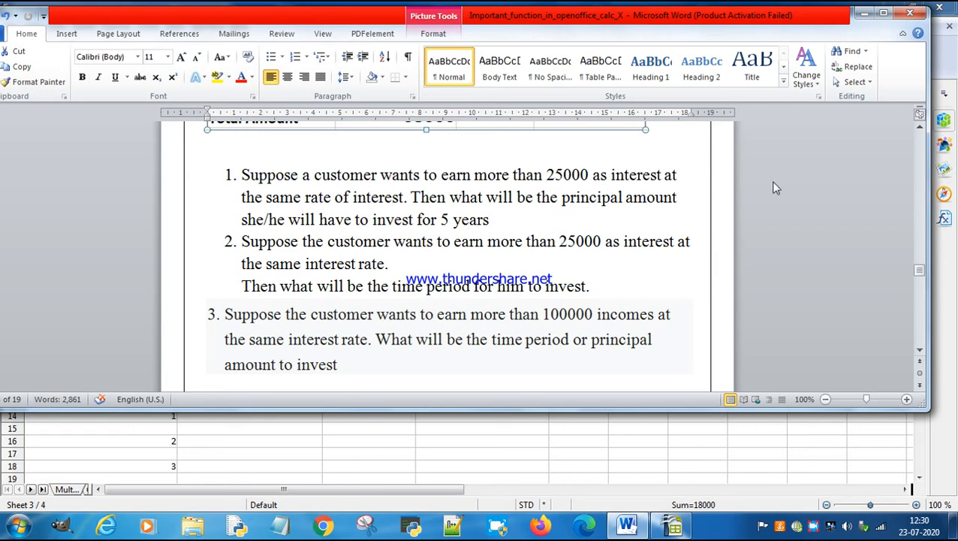
- Return to Calc and run Goal Seek on Total Int. B7 with target 25000, varying principal cell B3, and insert the result
click(865, 13)
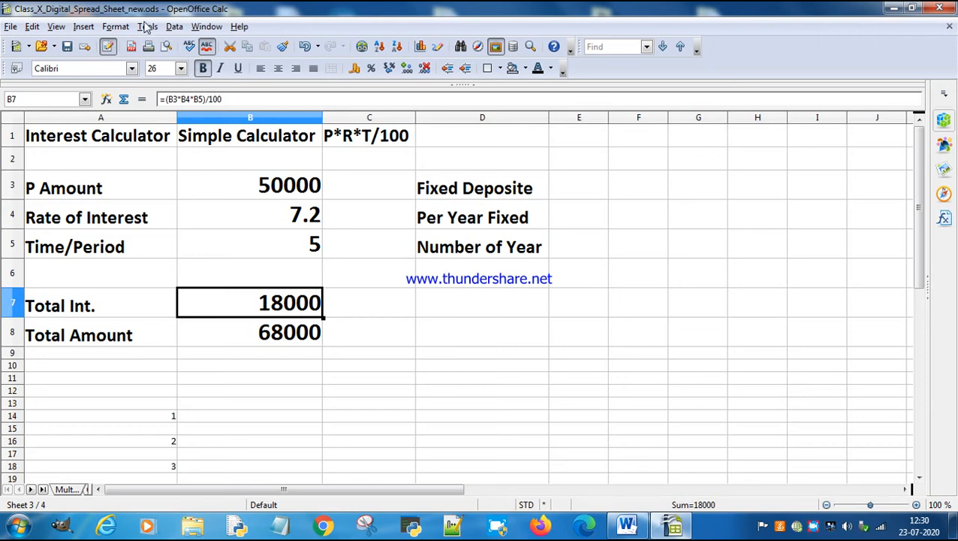
click(147, 27)
click(180, 94)
drag(428, 362, 522, 366)
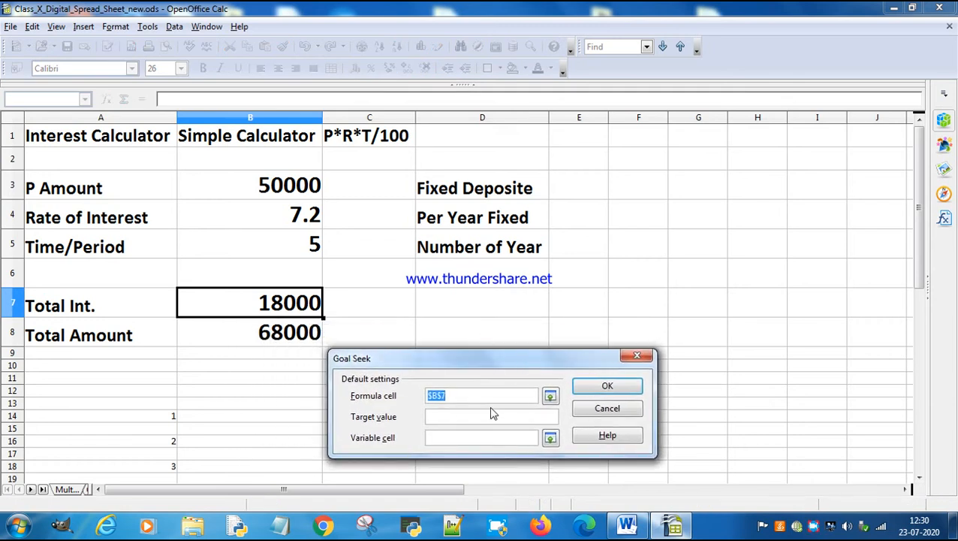
click(446, 419)
click(459, 440)
click(298, 192)
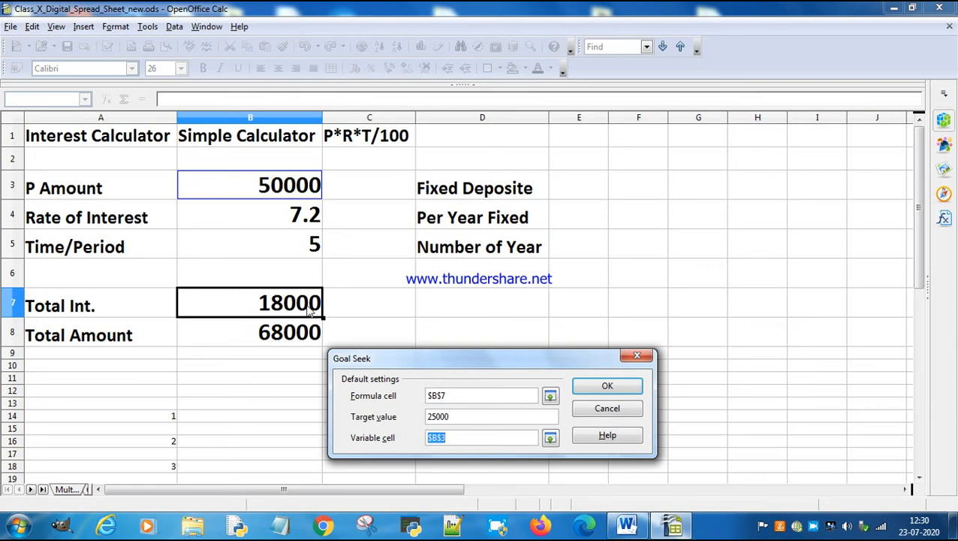
click(597, 390)
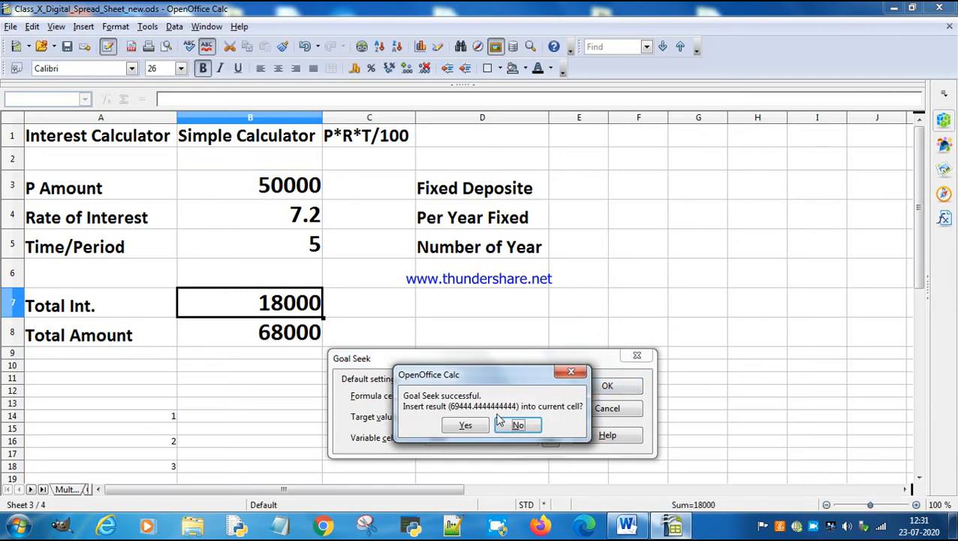
click(468, 425)
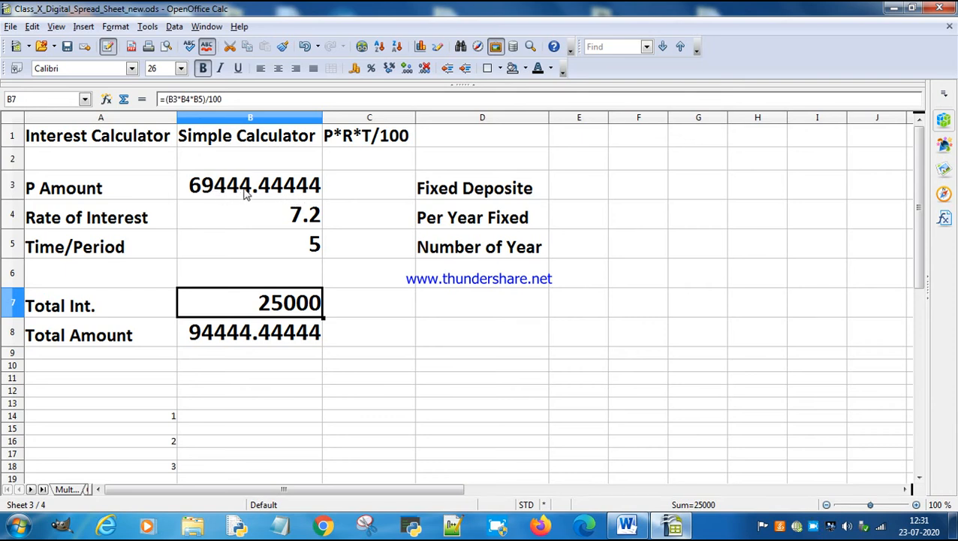
- Review the second question in Word, then return to Calc and undo the inserted principal result
click(630, 526)
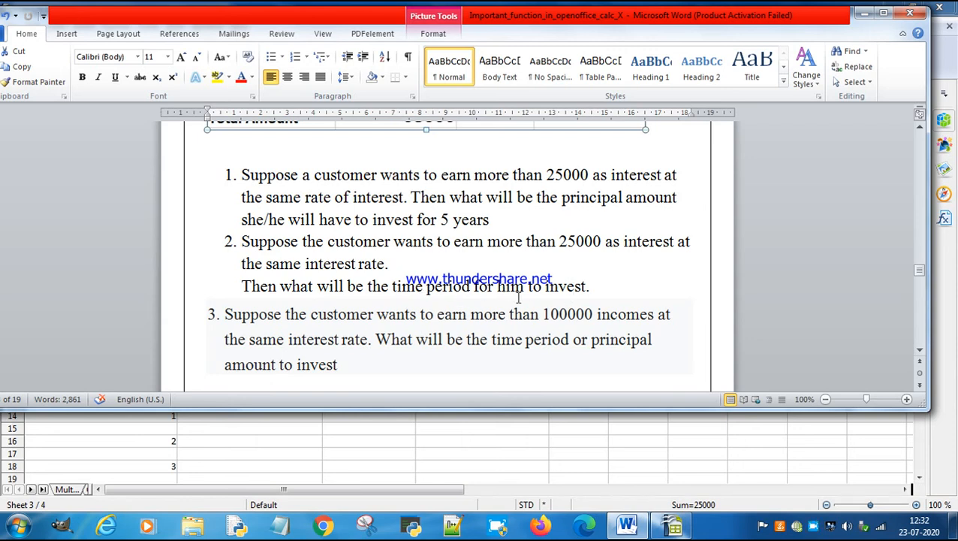
click(862, 12)
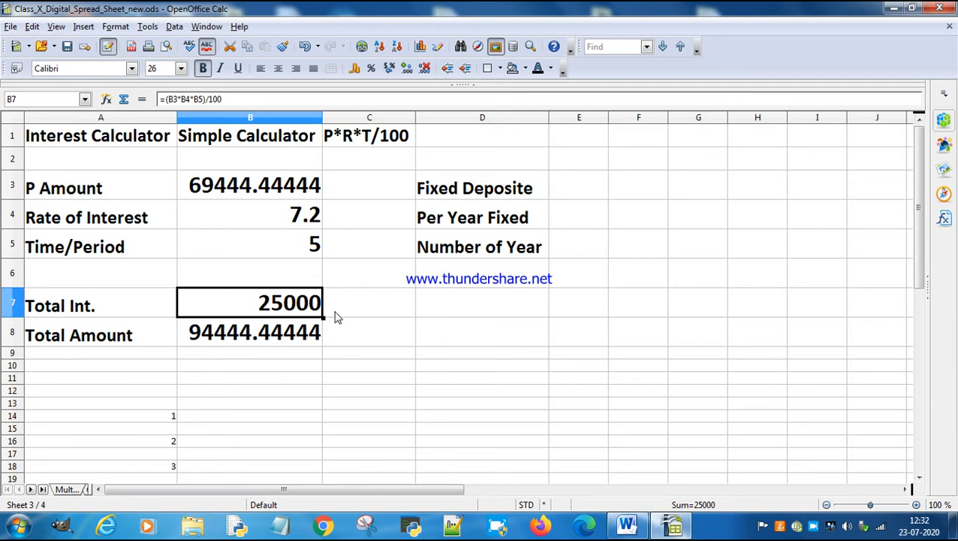
key(ctrl+z)
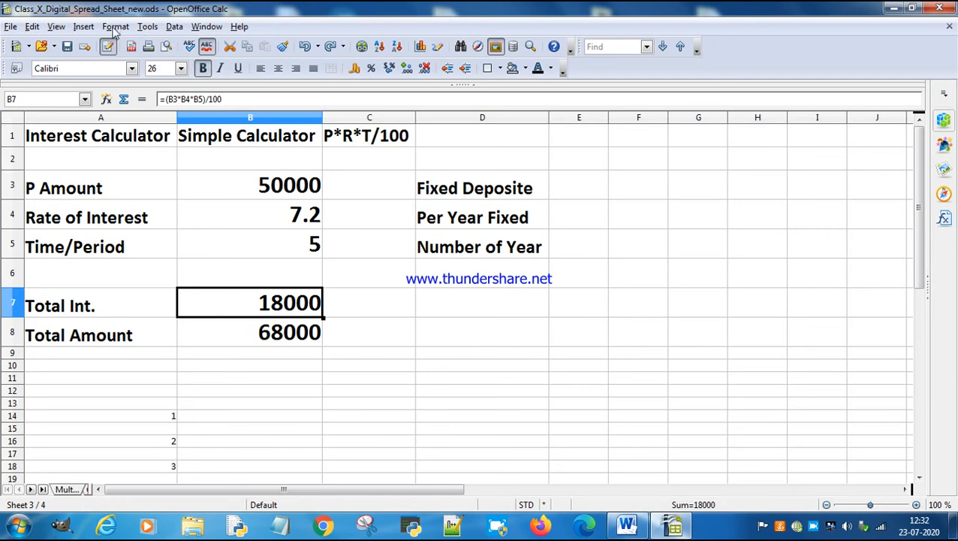
- Run Goal Seek on Total Int. B7 with target 25000, varying the Time/Period cell B5, and insert the result
click(147, 28)
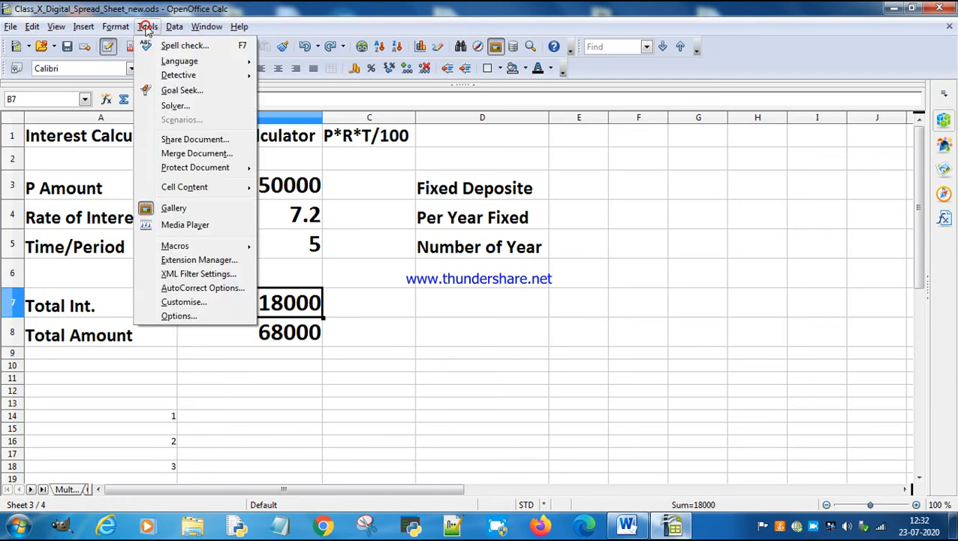
click(181, 90)
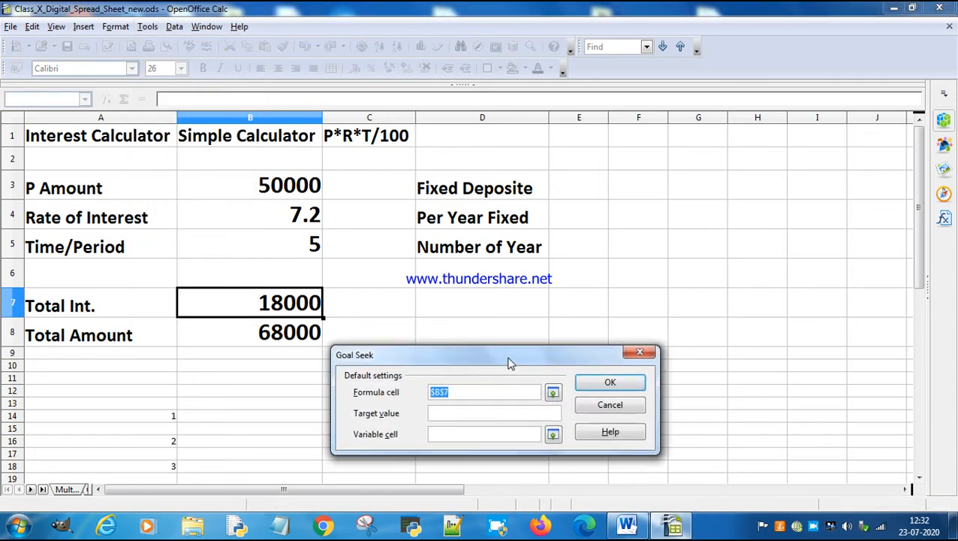
click(464, 414)
text(25000)
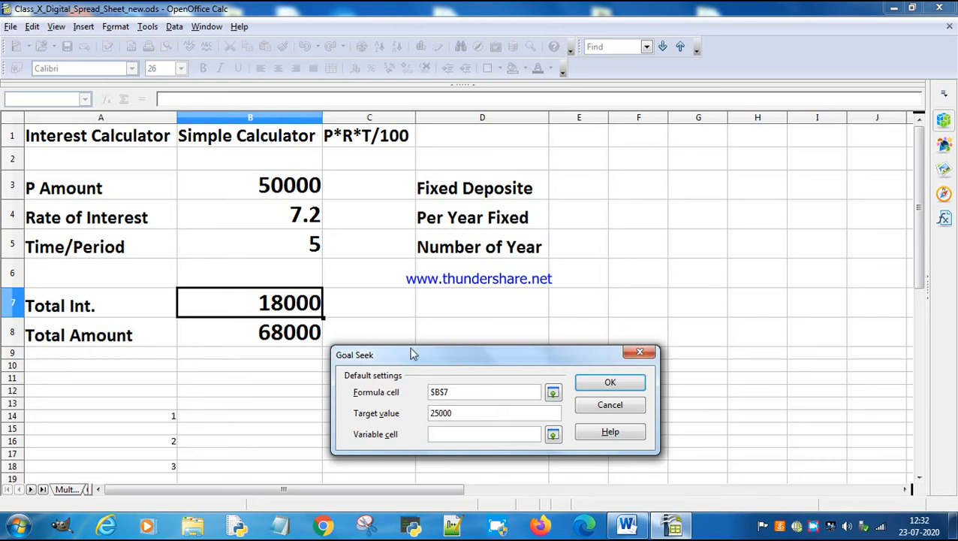
click(440, 431)
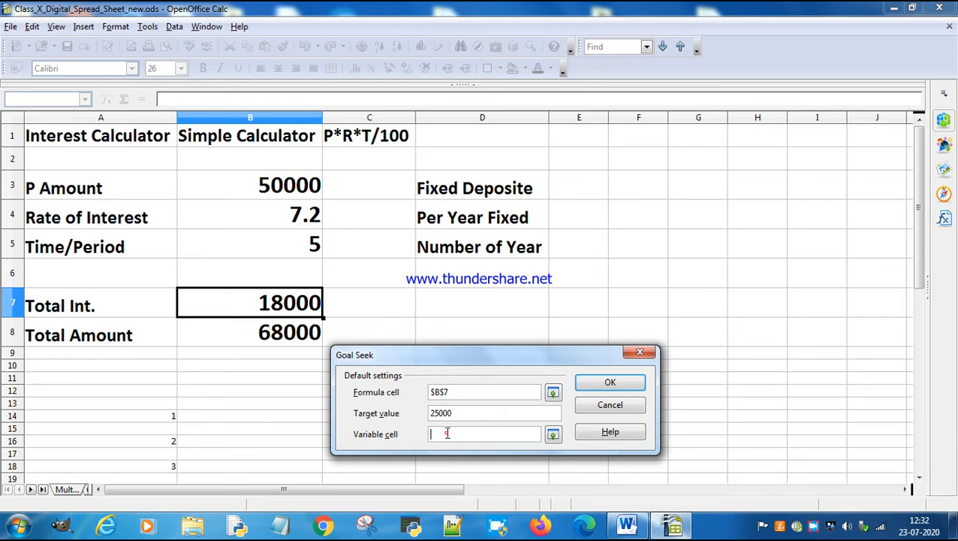
click(290, 250)
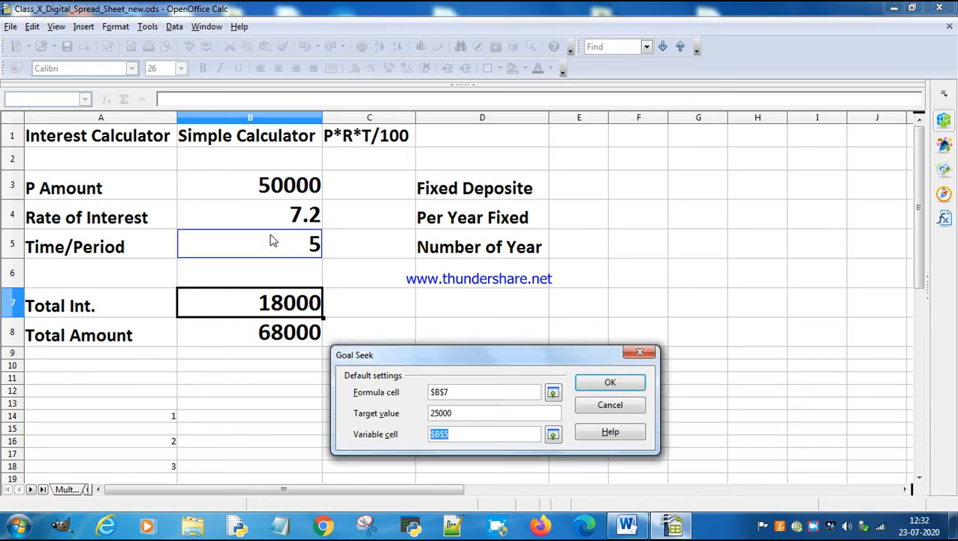
click(605, 385)
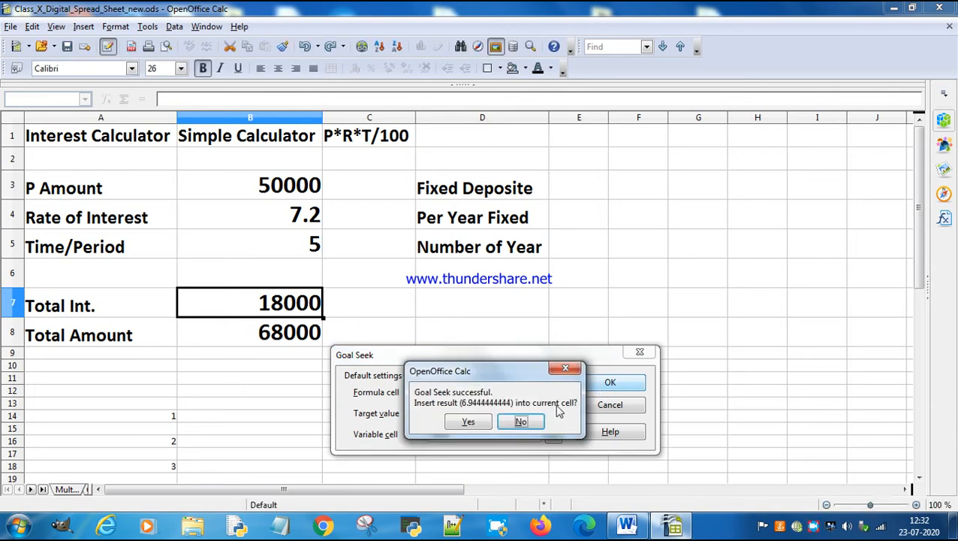
click(478, 423)
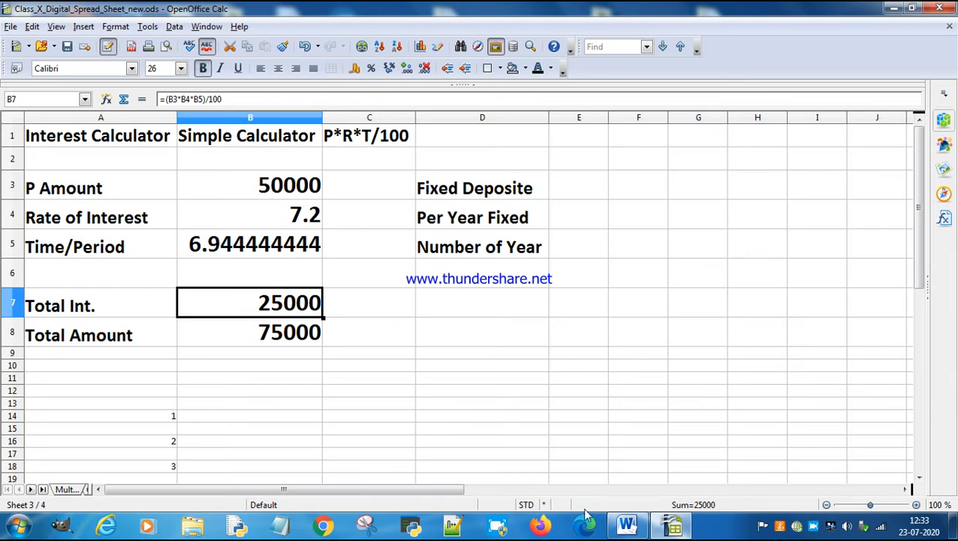
- Review the third question in Word, then return to Calc and undo the inserted time period result
click(627, 526)
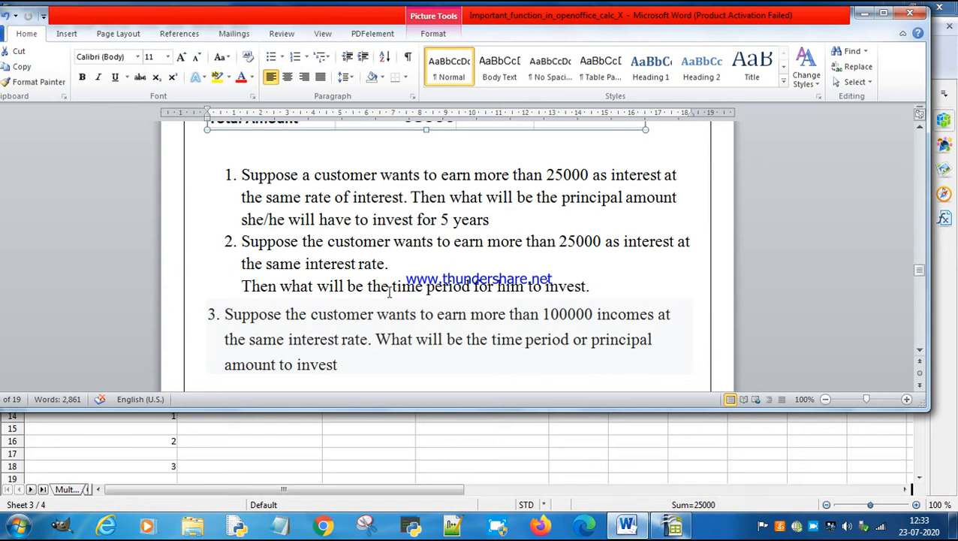
scroll(387, 296, down, 1)
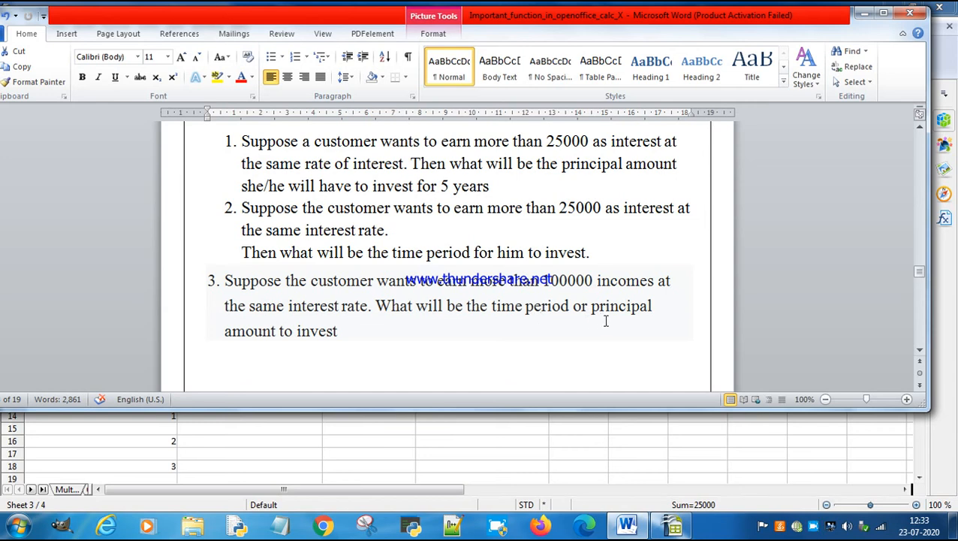
click(863, 15)
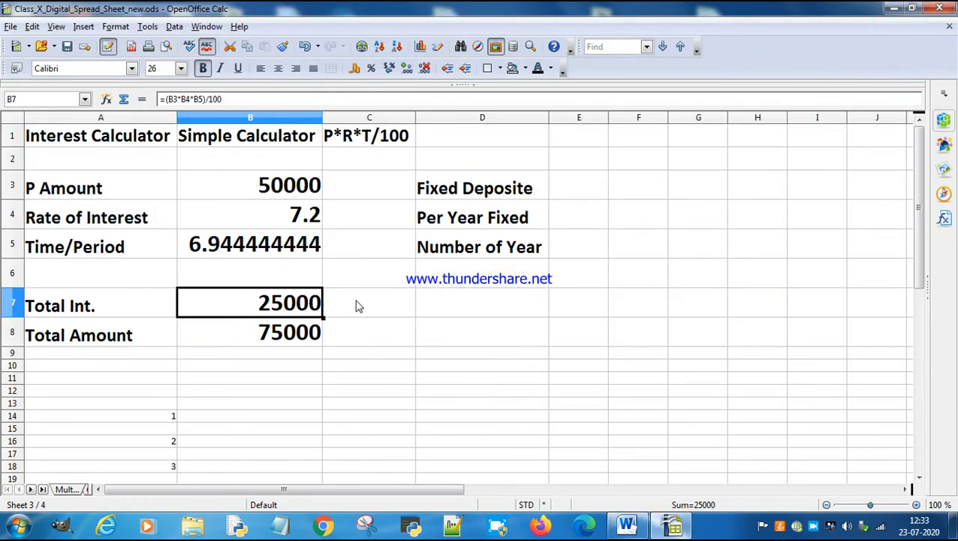
key(ctrl+z)
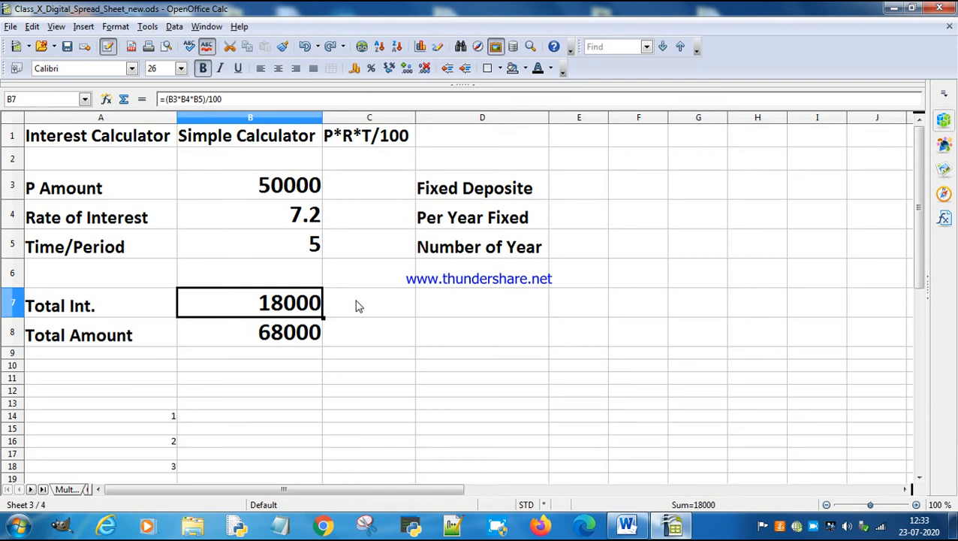
- Run Goal Seek on Total Amount B8 with target 1000000, varying Time/Period cell B5, insert the result and undo it
click(271, 337)
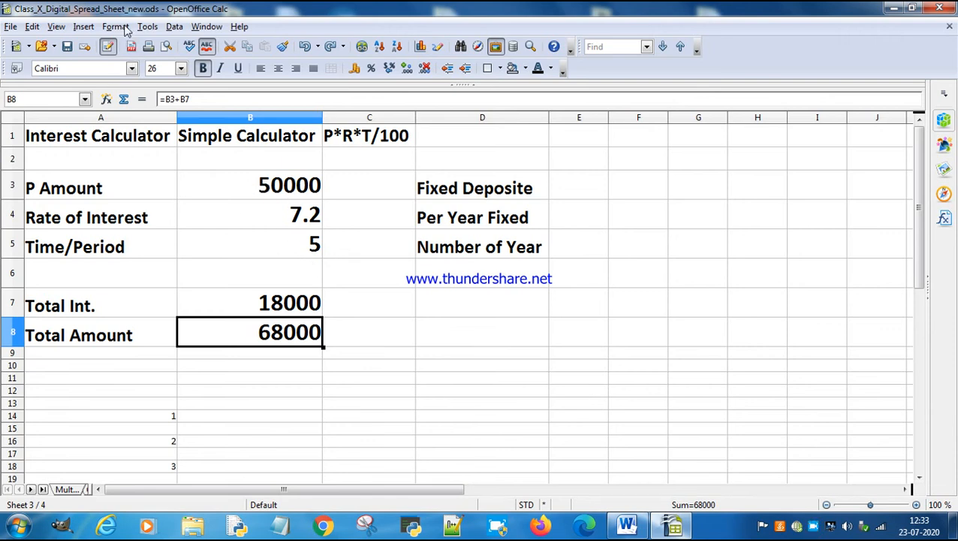
click(147, 26)
click(194, 95)
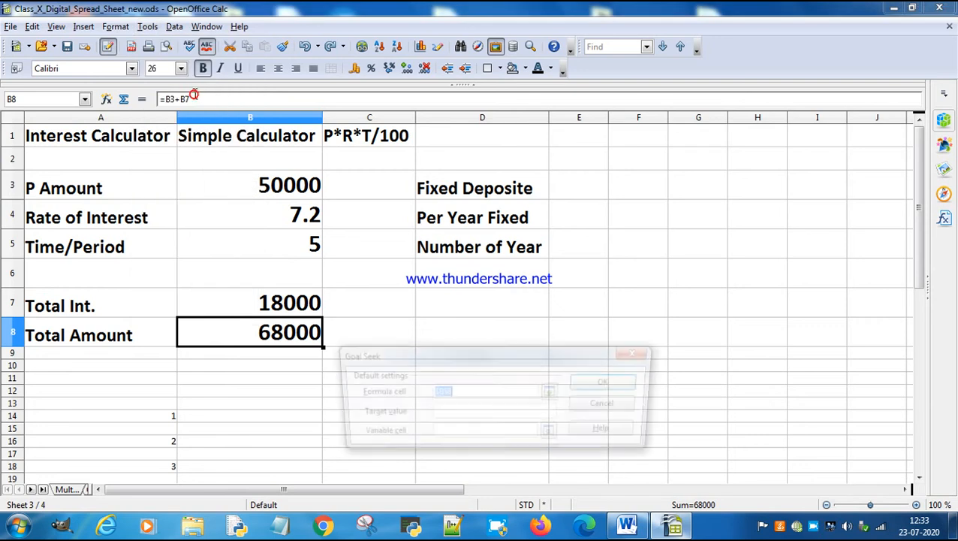
click(466, 415)
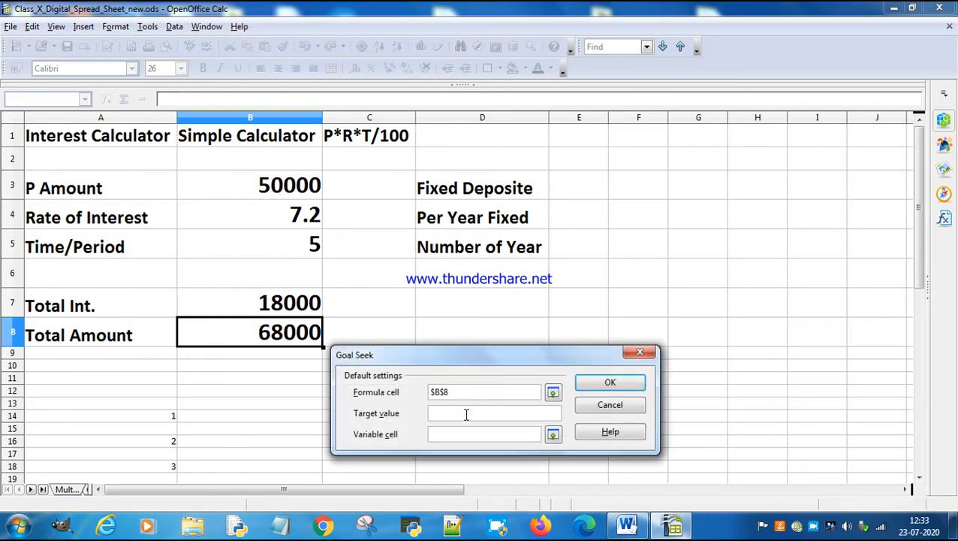
text(1000000)
click(454, 434)
click(309, 243)
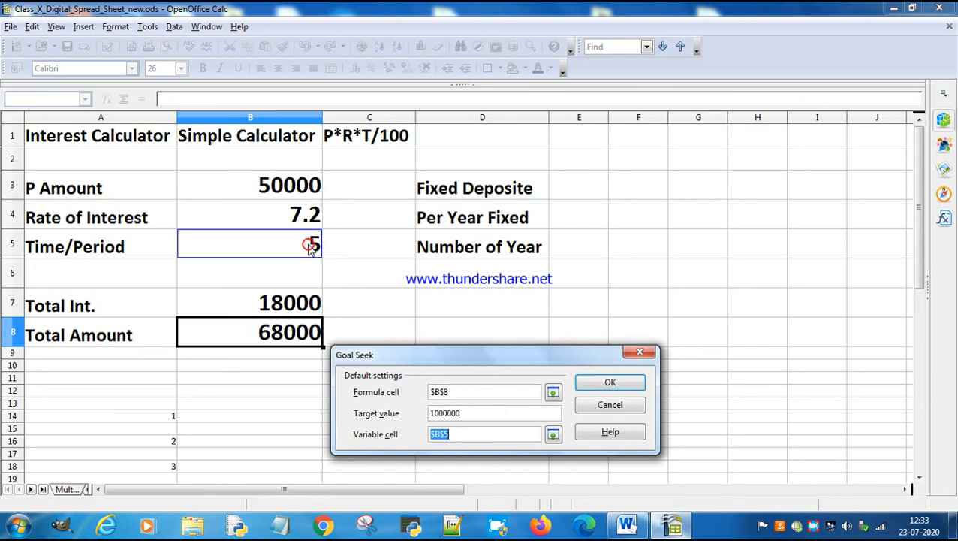
click(610, 385)
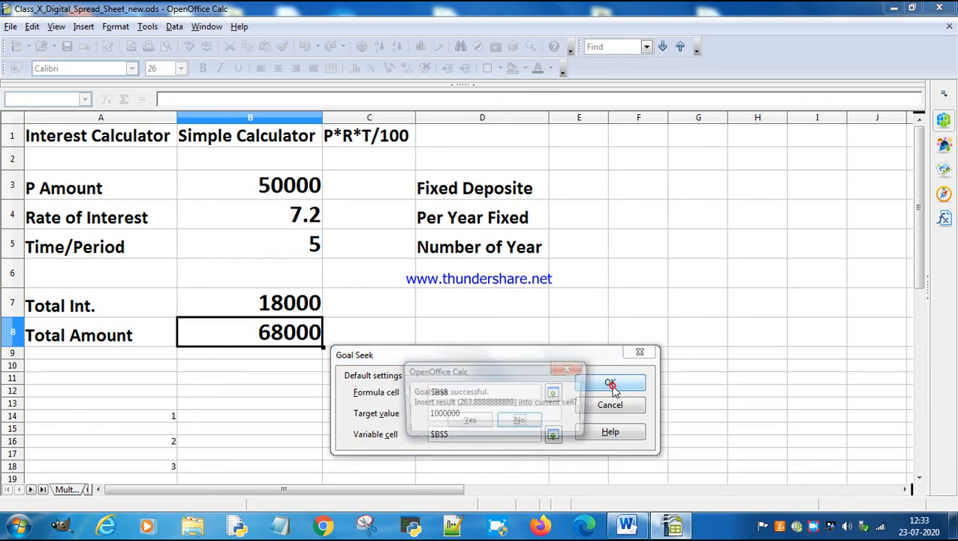
click(470, 422)
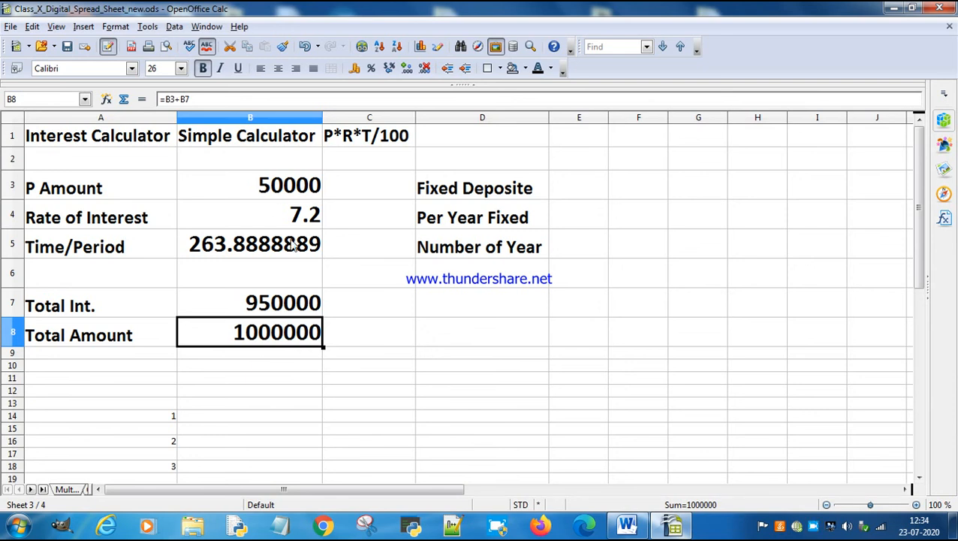
key(ctrl+z)
- Run Goal Seek on Total Amount B8 with target 100000, varying Time/Period cell B5, insert the result and undo it
click(175, 27)
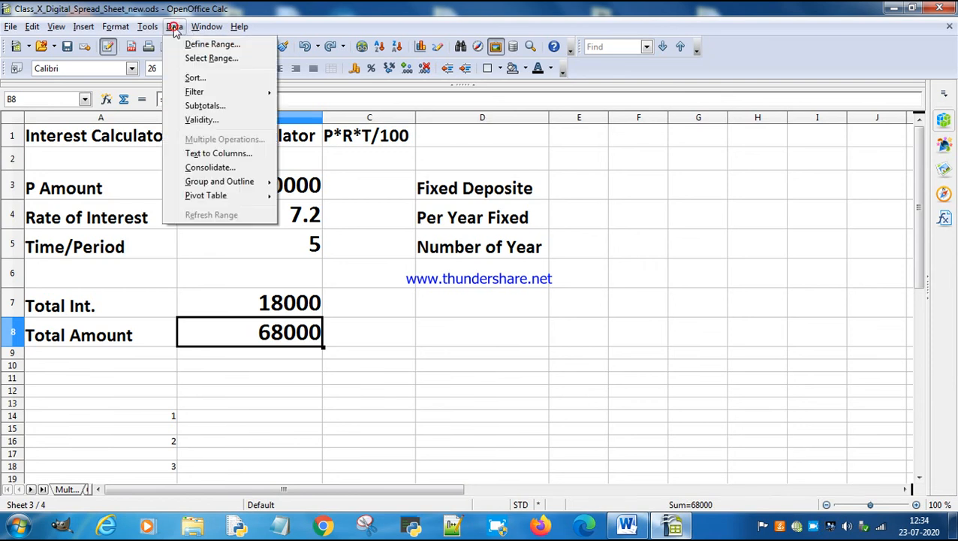
mouse_move(147, 27)
click(176, 91)
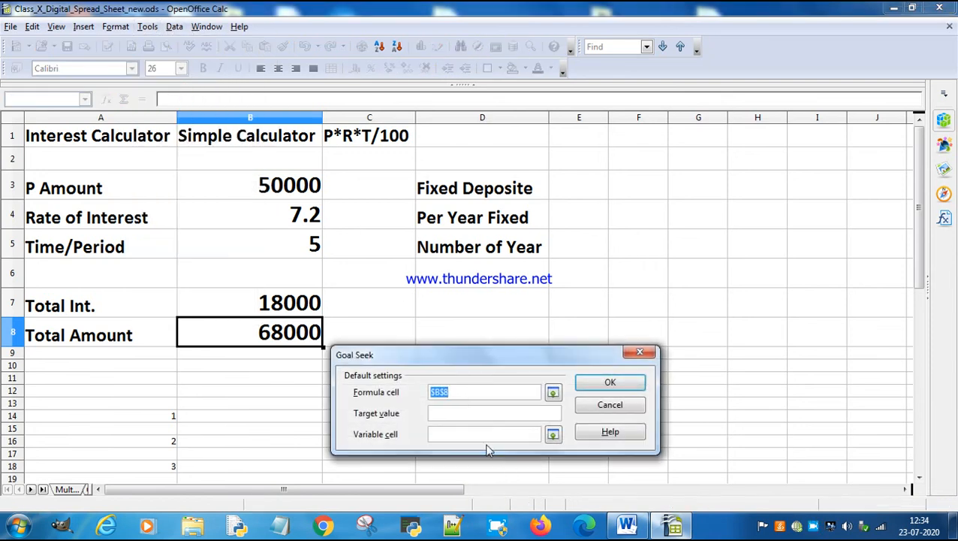
click(447, 414)
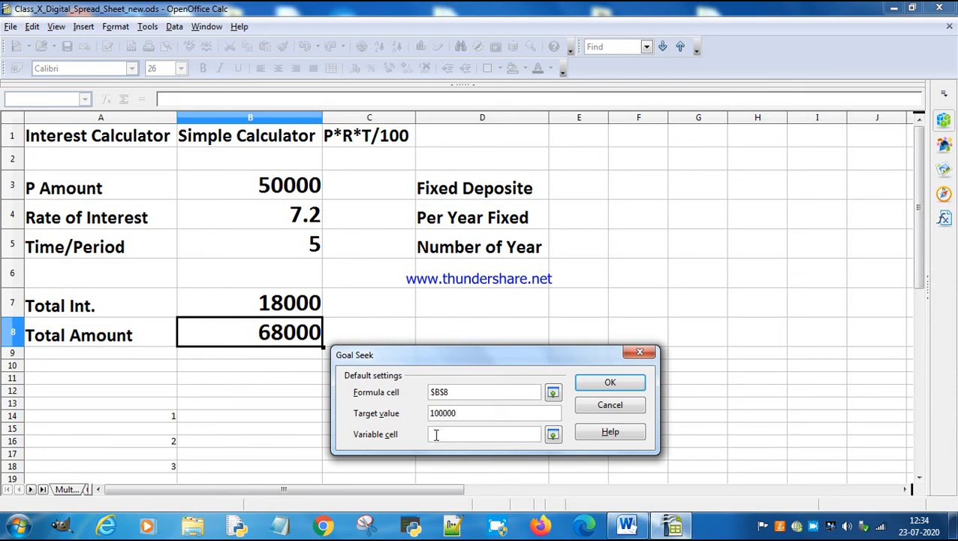
click(295, 248)
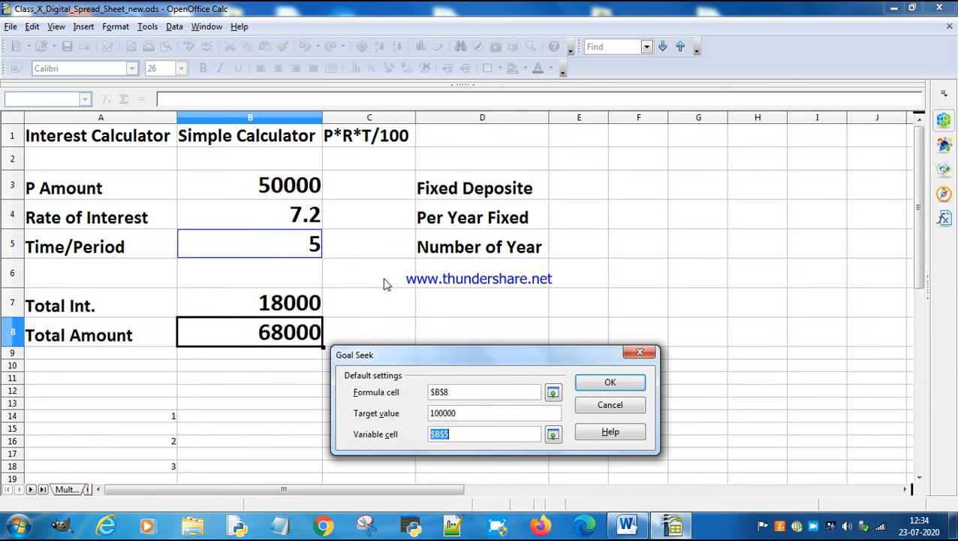
click(609, 384)
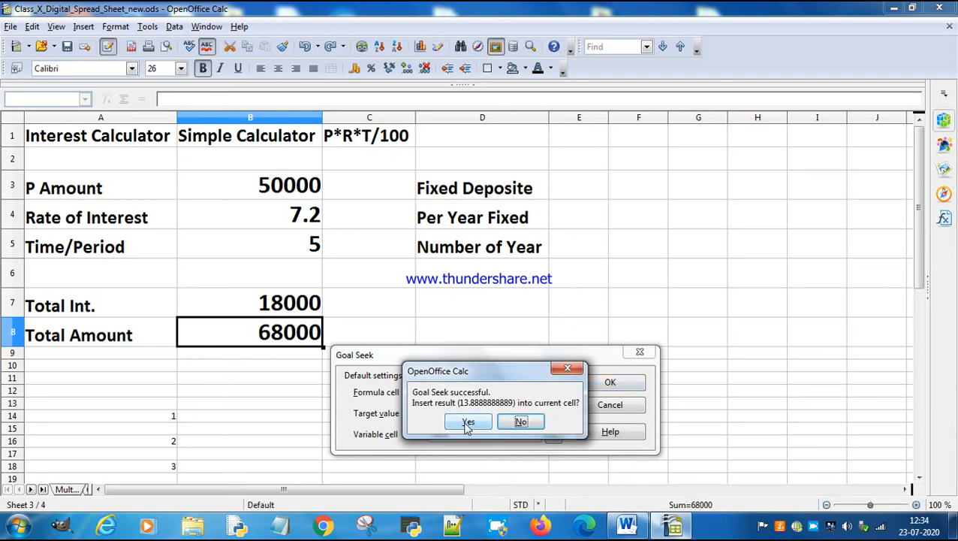
click(468, 423)
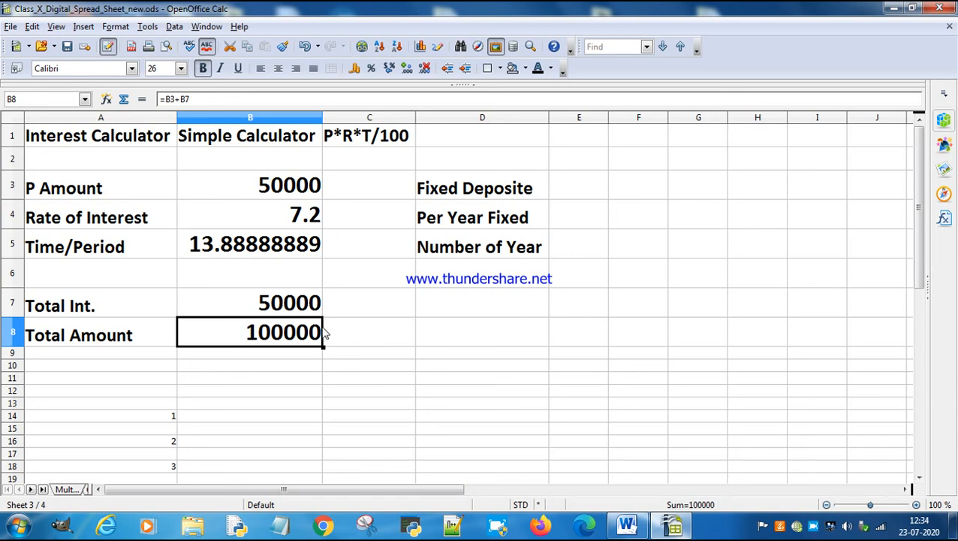
key(ctrl+z)
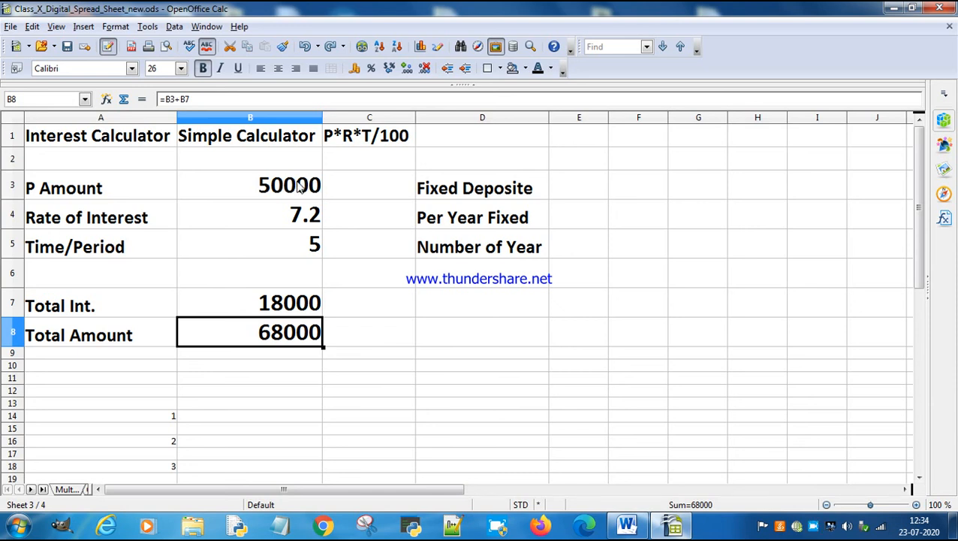
- Run Goal Seek on Total Amount B8 with target 100000, varying the P Amount cell B3, and insert the result
click(149, 27)
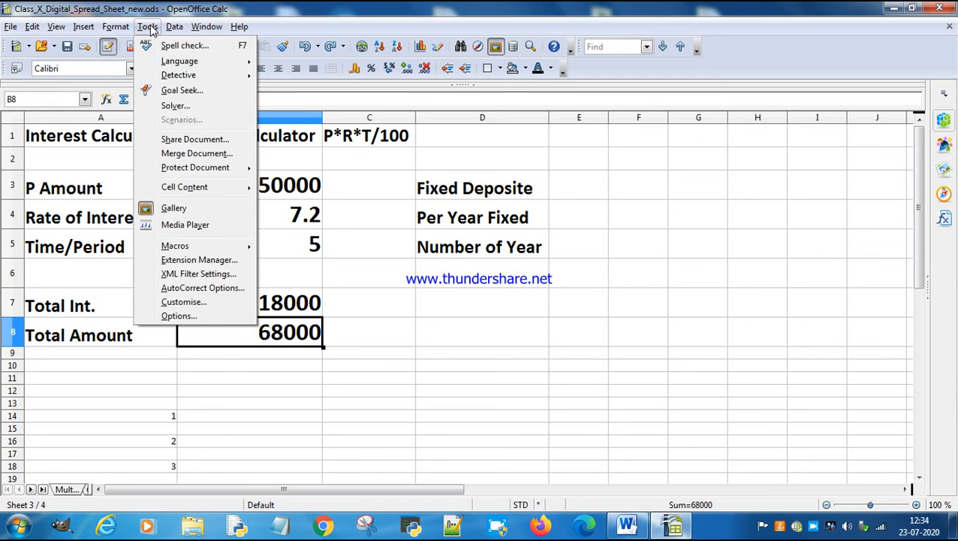
click(184, 91)
click(449, 412)
text(100000)
click(454, 432)
click(290, 189)
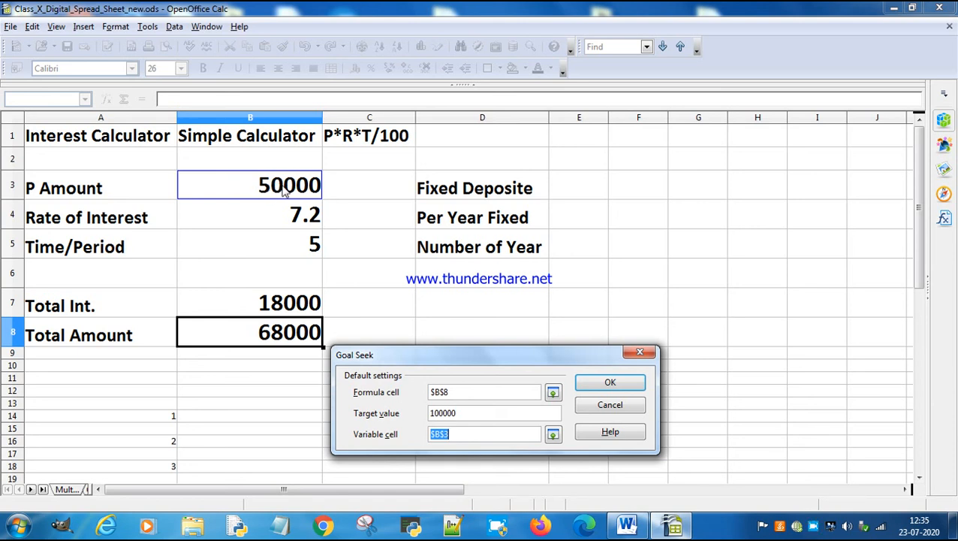
click(597, 387)
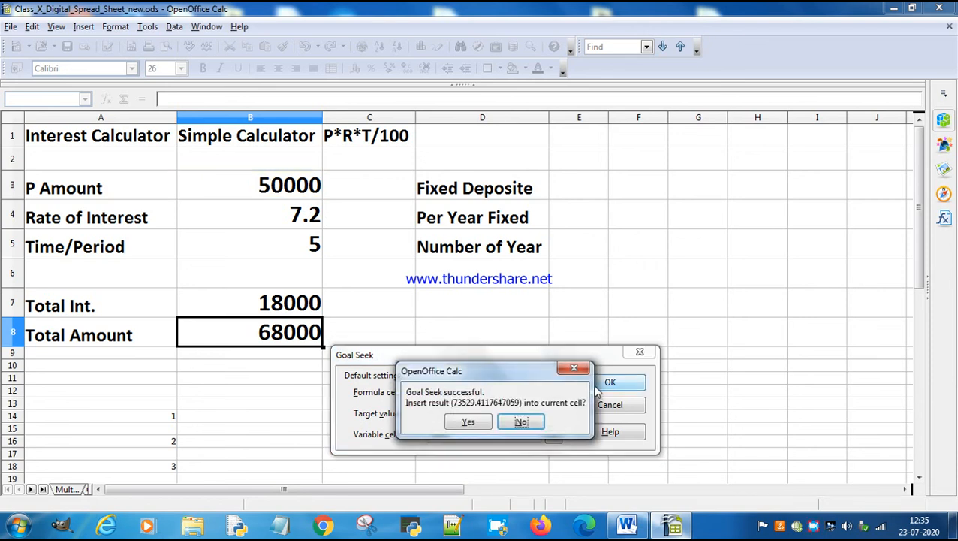
click(467, 423)
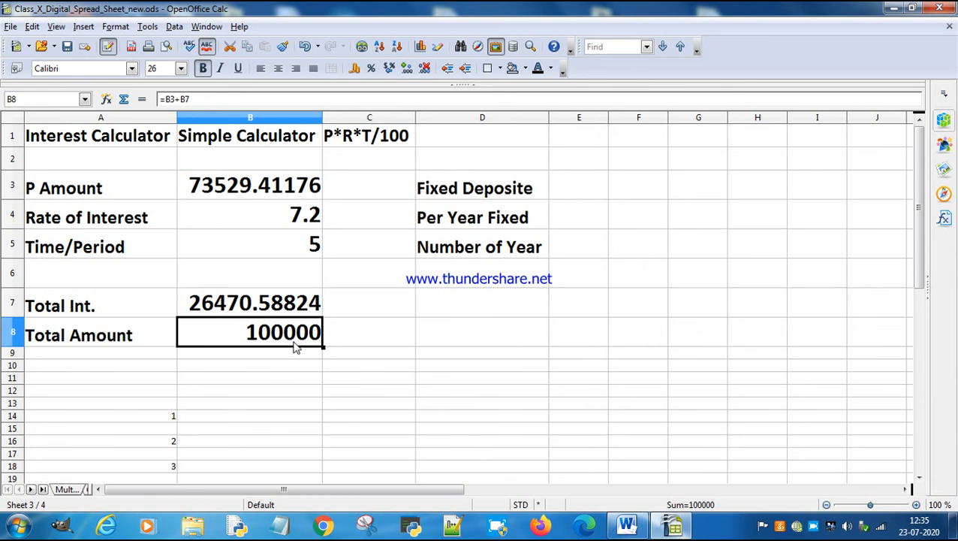
right_click(814, 531)
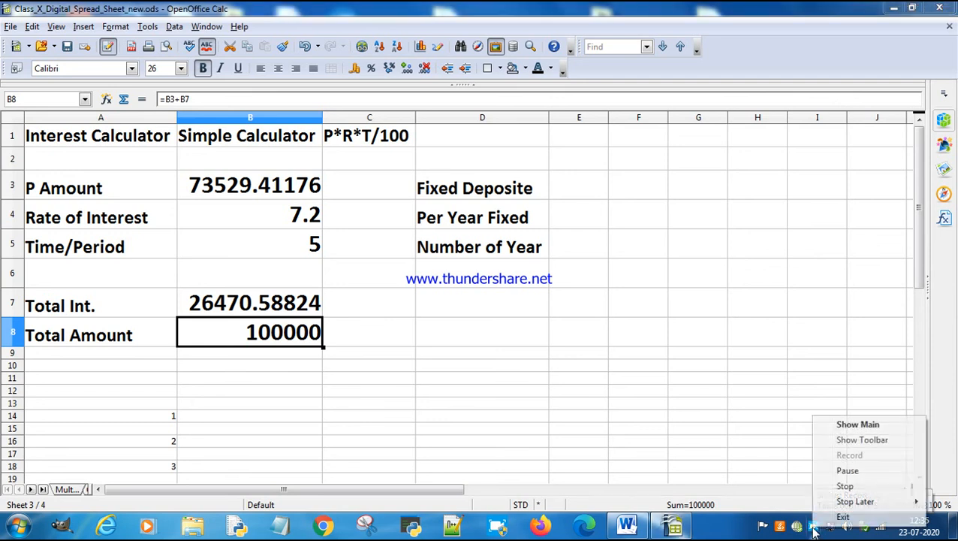
click(859, 425)
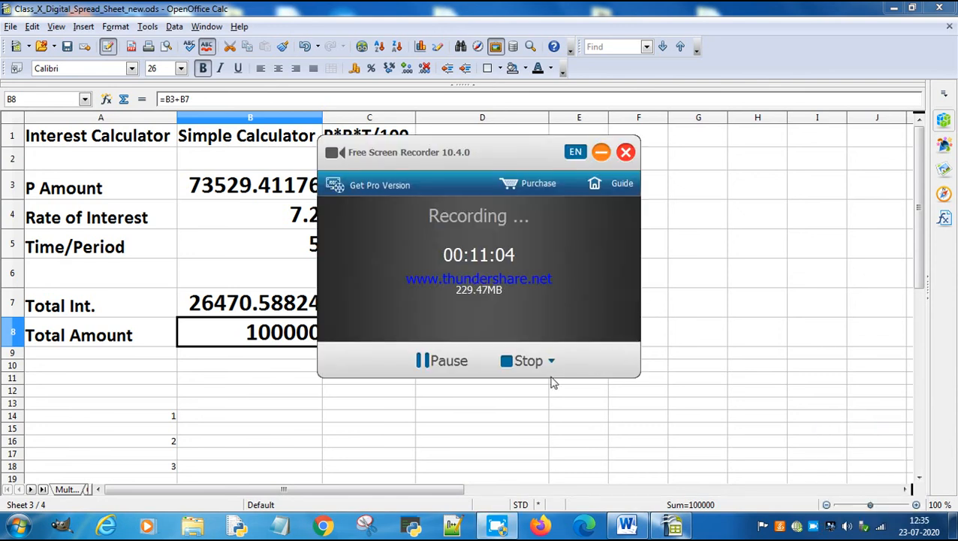